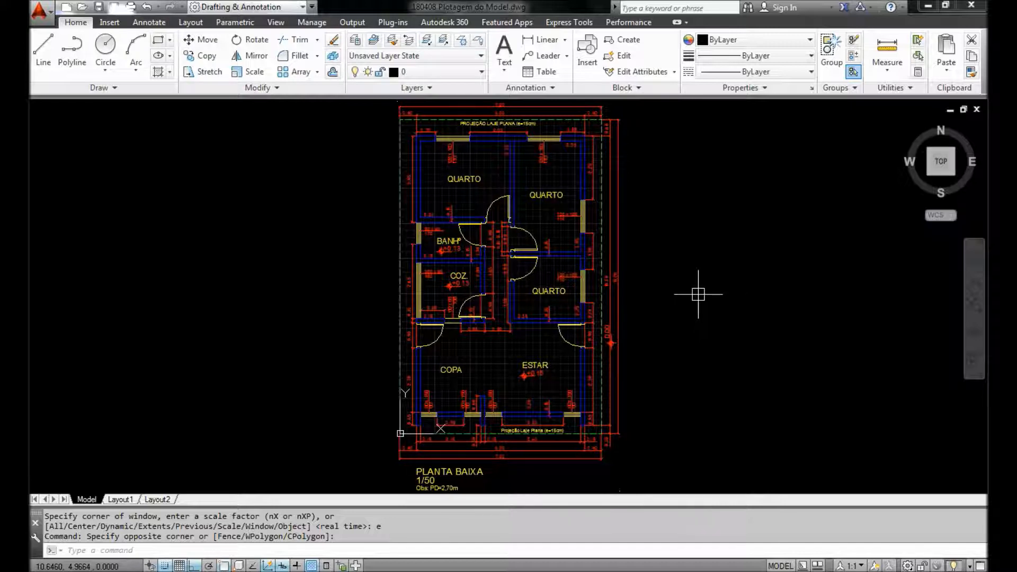
Start the Plot command for the model and choose DWG To PDF.pc3 as the plotter.
{"action": "type", "text": "PLOT"}
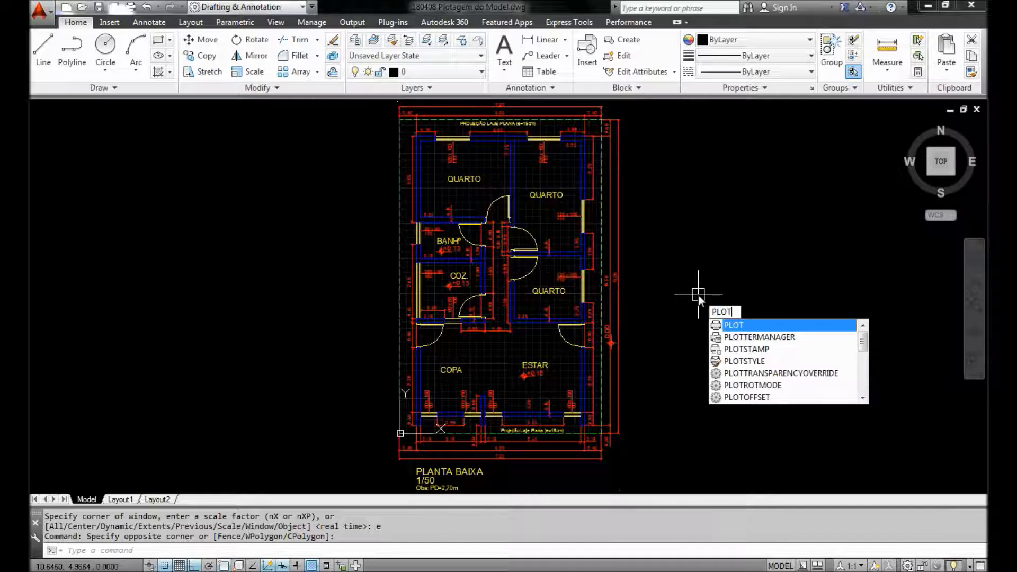
{"action": "key", "text": "Return"}
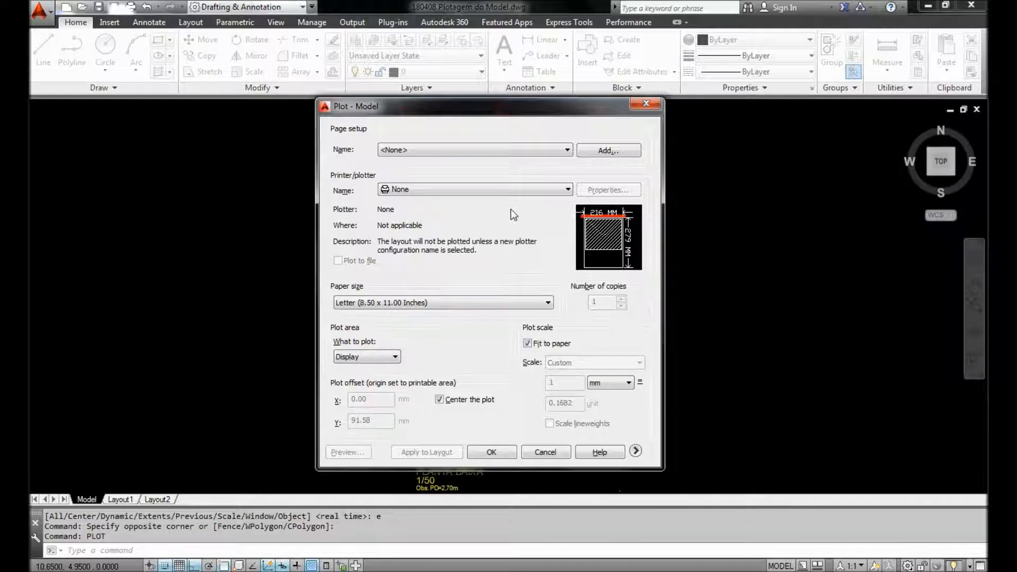
{"action": "left_click", "coordinate": [550, 194]}
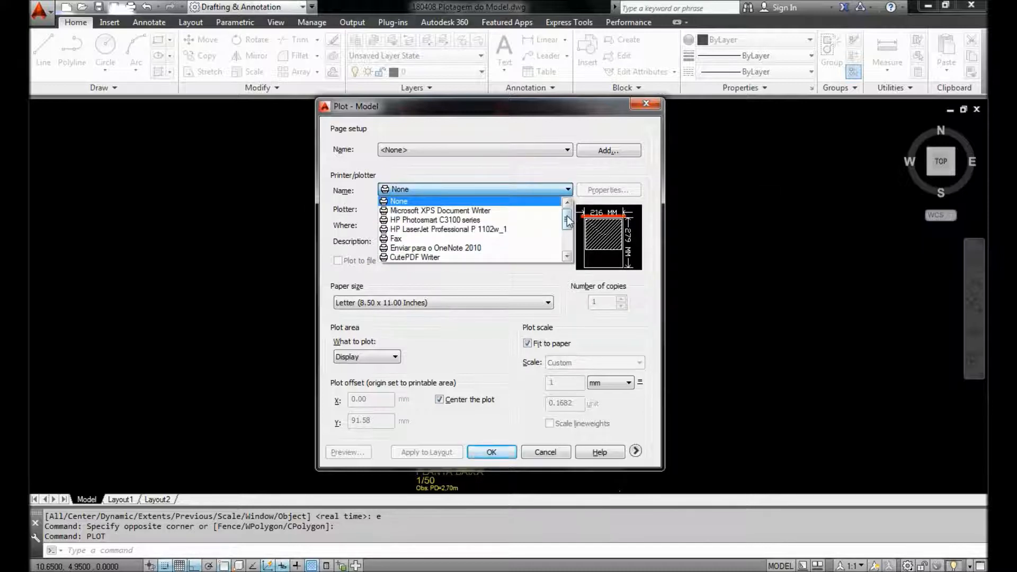
{"action": "left_click_drag", "start_coordinate": [568, 222], "coordinate": [567, 250]}
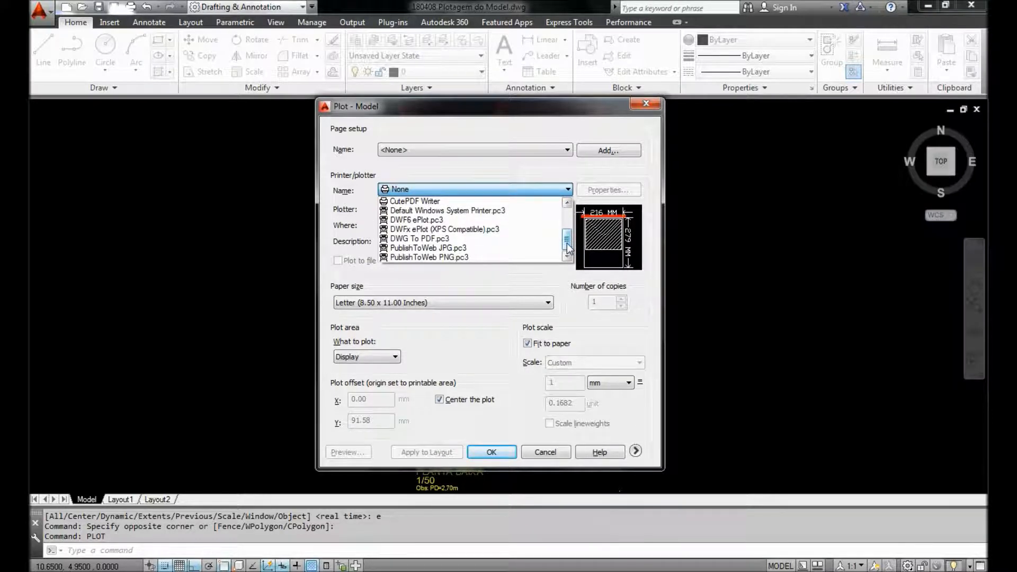
{"action": "left_click", "coordinate": [490, 241]}
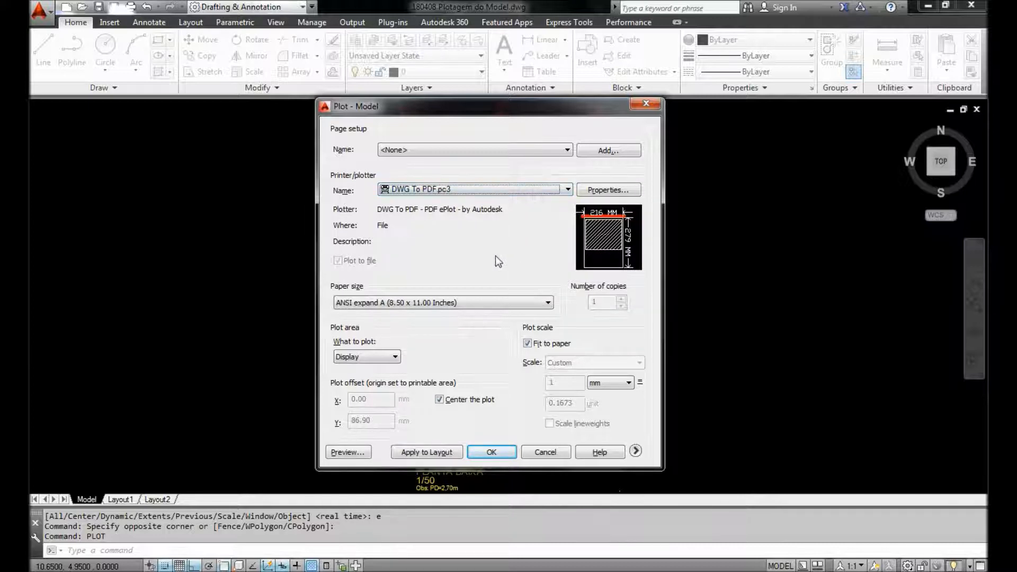
Set the plot's paper size to ISO A4 (210.00 x 297.00 MM).
{"action": "left_click", "coordinate": [548, 303]}
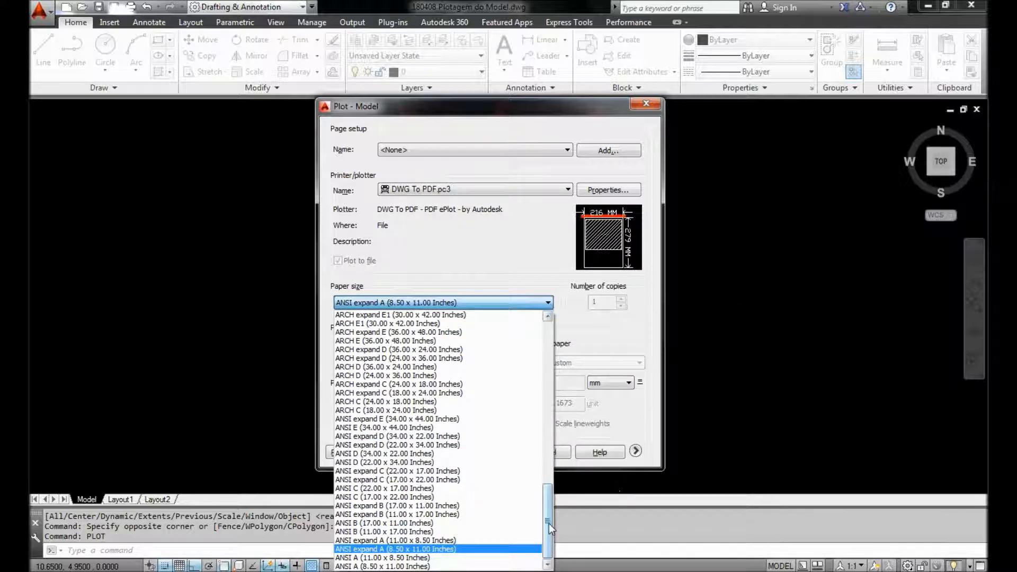
{"action": "left_click_drag", "start_coordinate": [549, 523], "coordinate": [551, 497]}
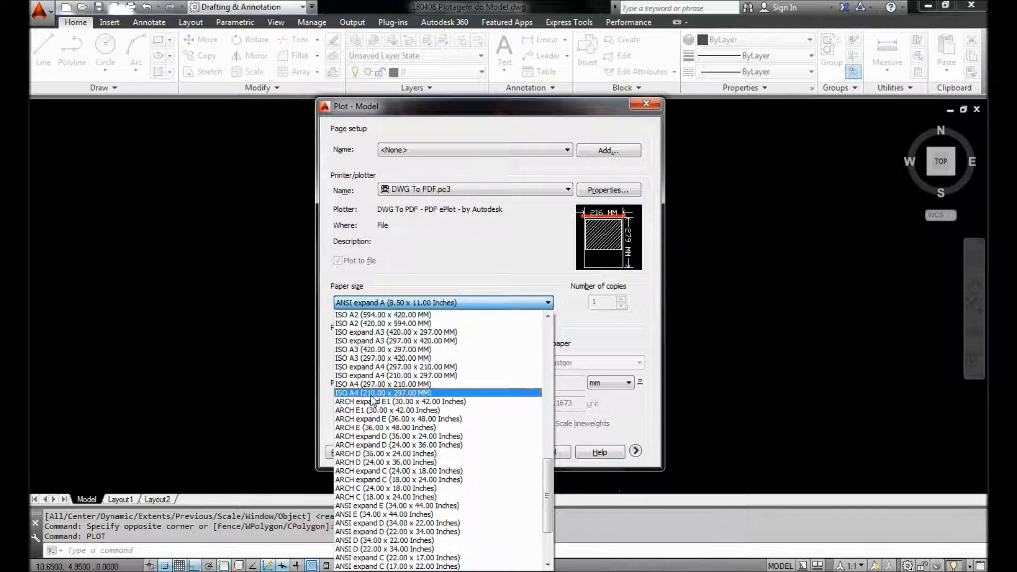
{"action": "left_click", "coordinate": [440, 394]}
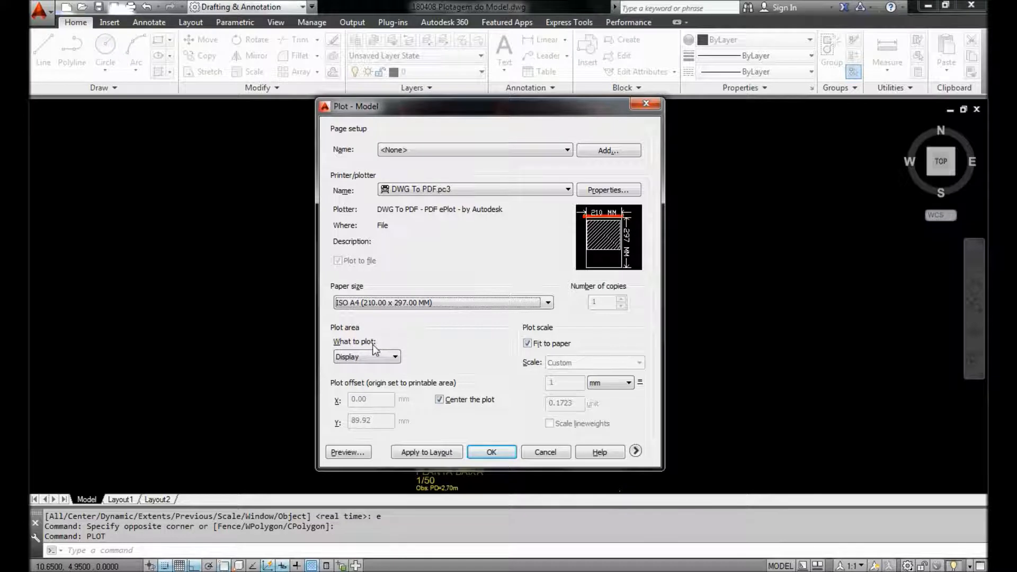
Set the plot area to Window and define a trial window around the upper-left part of the floor plan.
{"action": "left_click", "coordinate": [395, 358]}
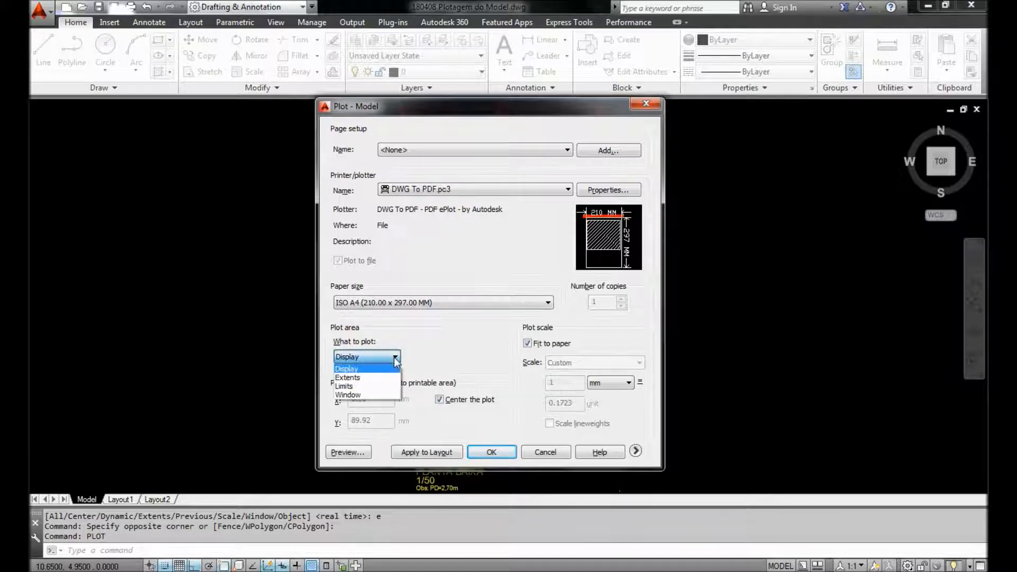
{"action": "left_click", "coordinate": [382, 395]}
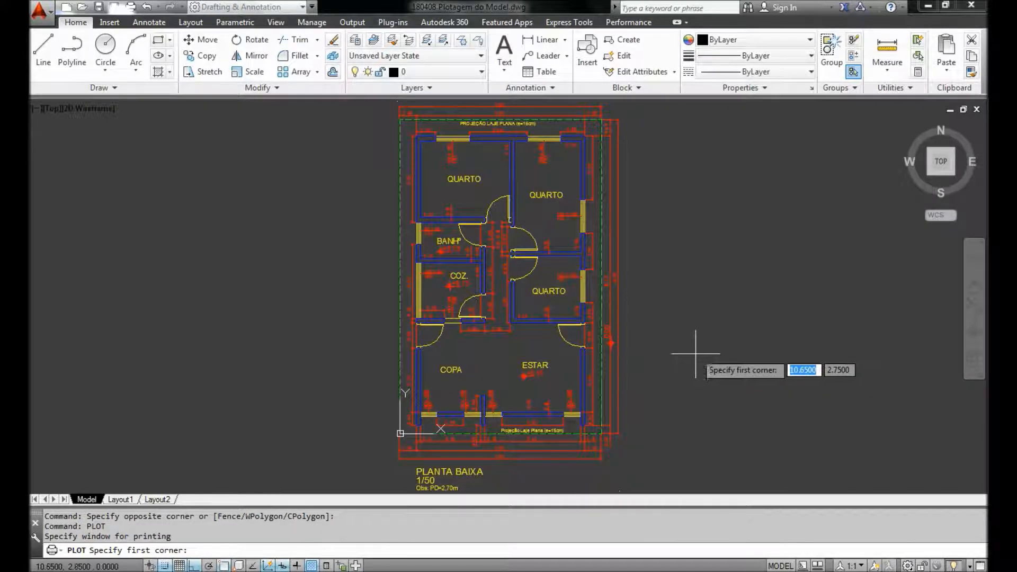
{"action": "scroll", "coordinate": [691, 346], "scroll_direction": "down", "scroll_amount": 2}
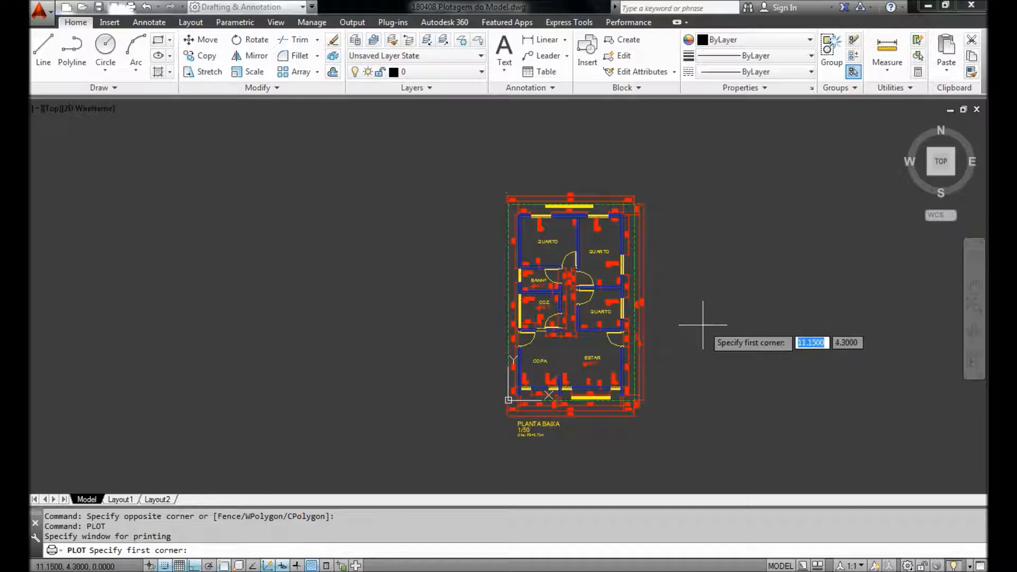
{"action": "scroll", "coordinate": [718, 318], "scroll_direction": "up", "scroll_amount": 2}
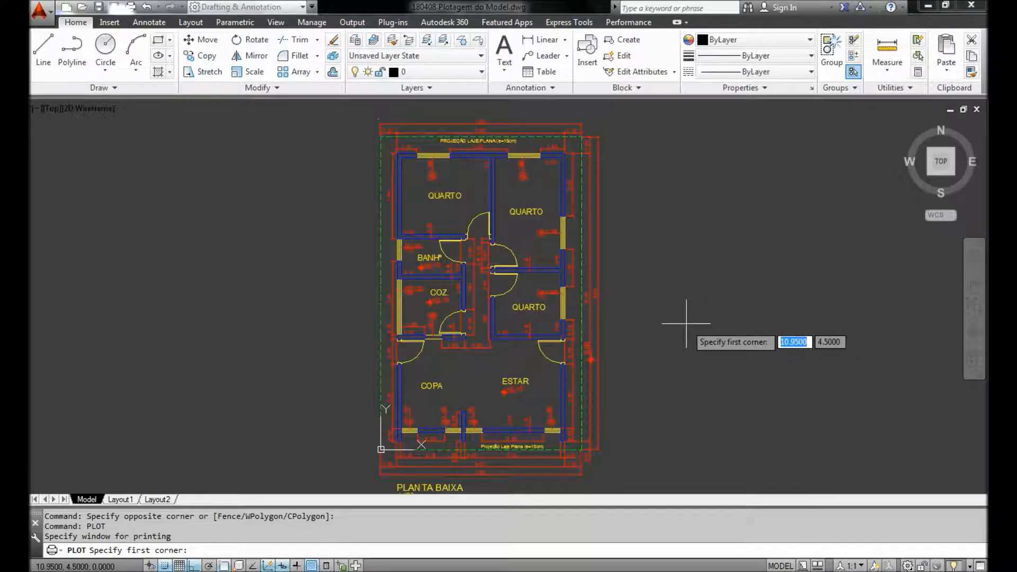
{"action": "left_click", "coordinate": [290, 170]}
{"action": "left_click", "coordinate": [482, 334]}
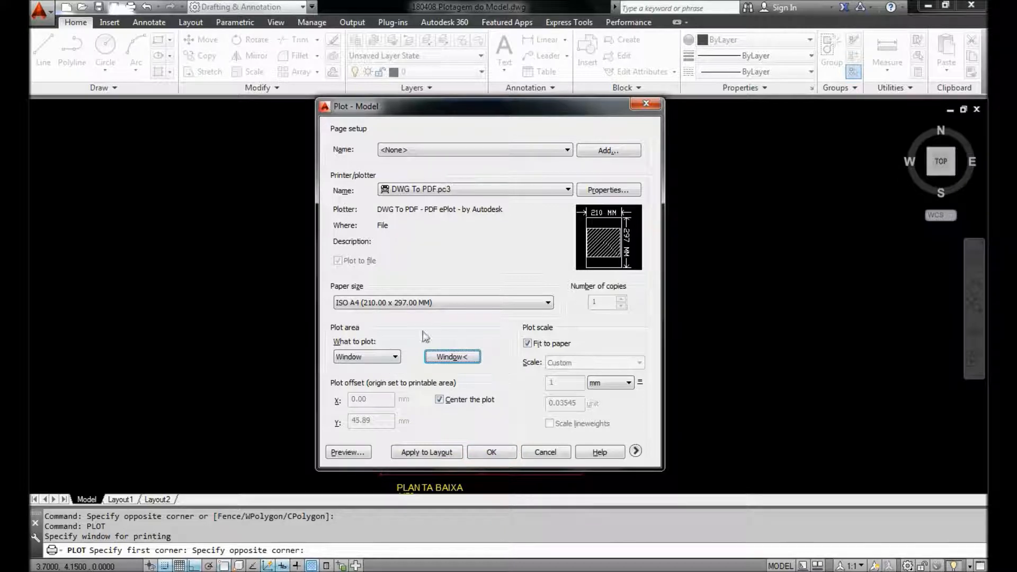
Redefine the plot window so it encloses the whole floor plan, including its dimensions and the PLANTA BAIXA title.
{"action": "left_click", "coordinate": [467, 356]}
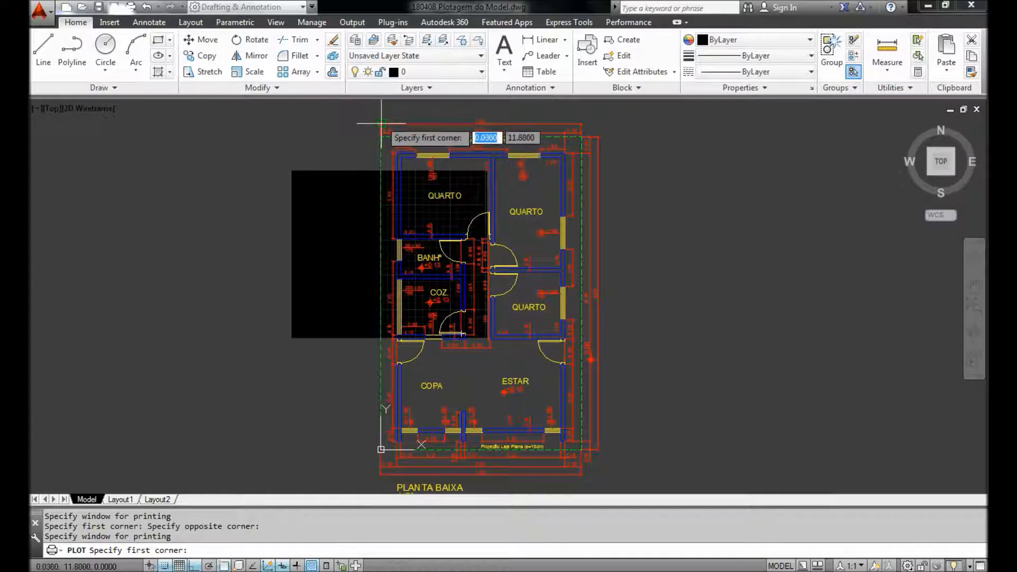
{"action": "left_click", "coordinate": [378, 119]}
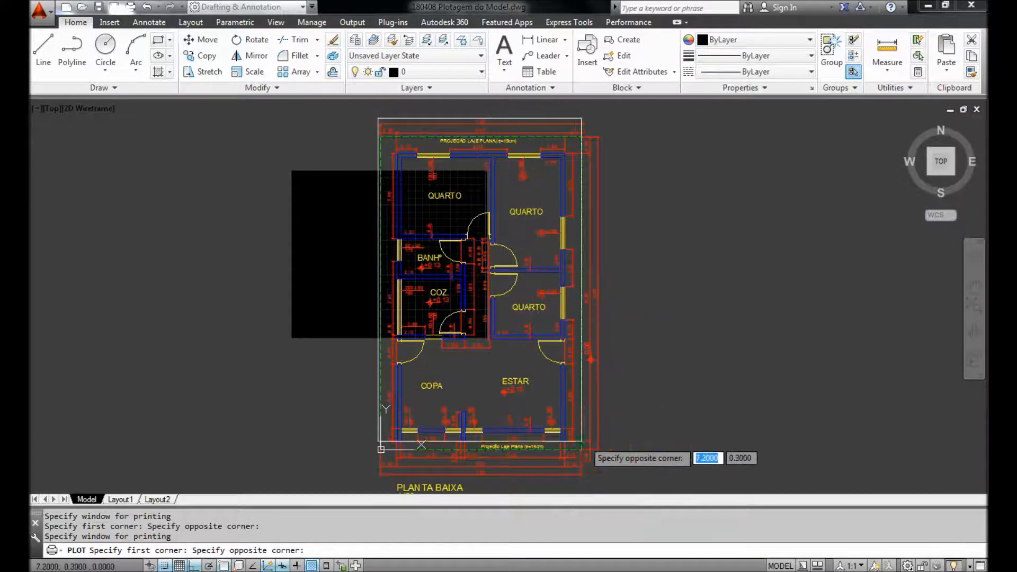
{"action": "scroll", "coordinate": [585, 448], "scroll_direction": "down", "scroll_amount": 2}
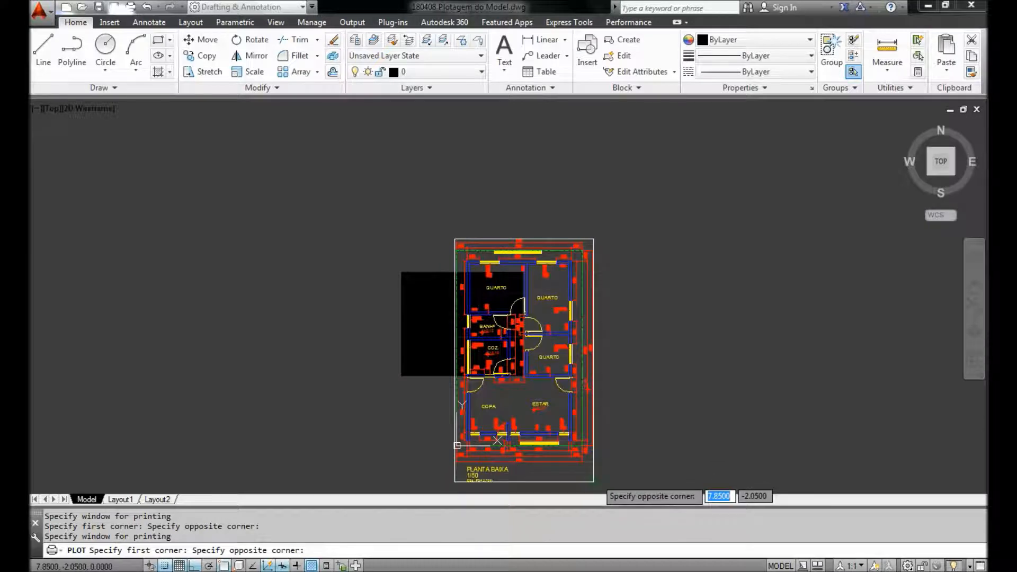
{"action": "left_click", "coordinate": [594, 481]}
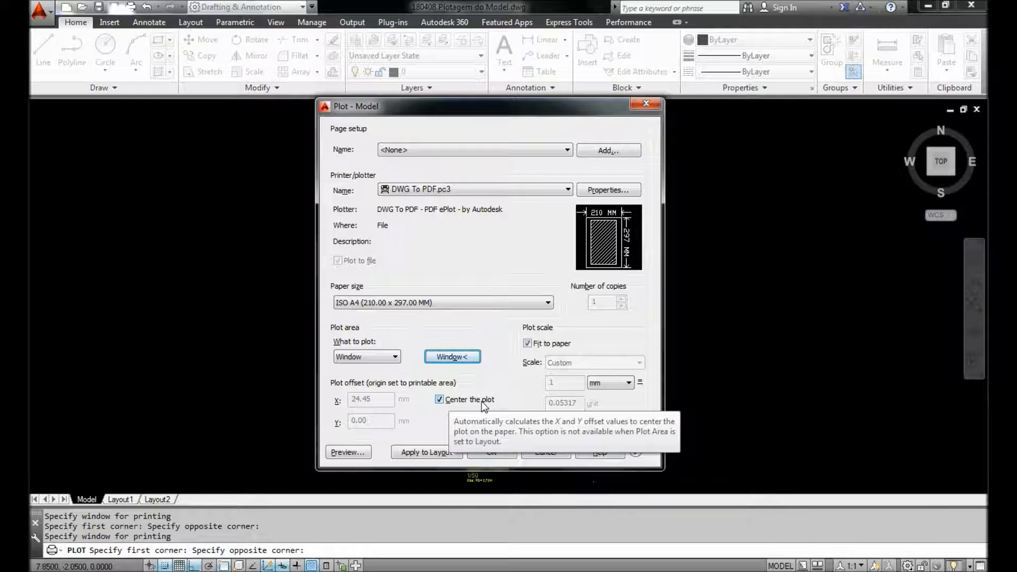
Turn off centering of the plot and set the X plot offset to 0 mm.
{"action": "left_click", "coordinate": [440, 402]}
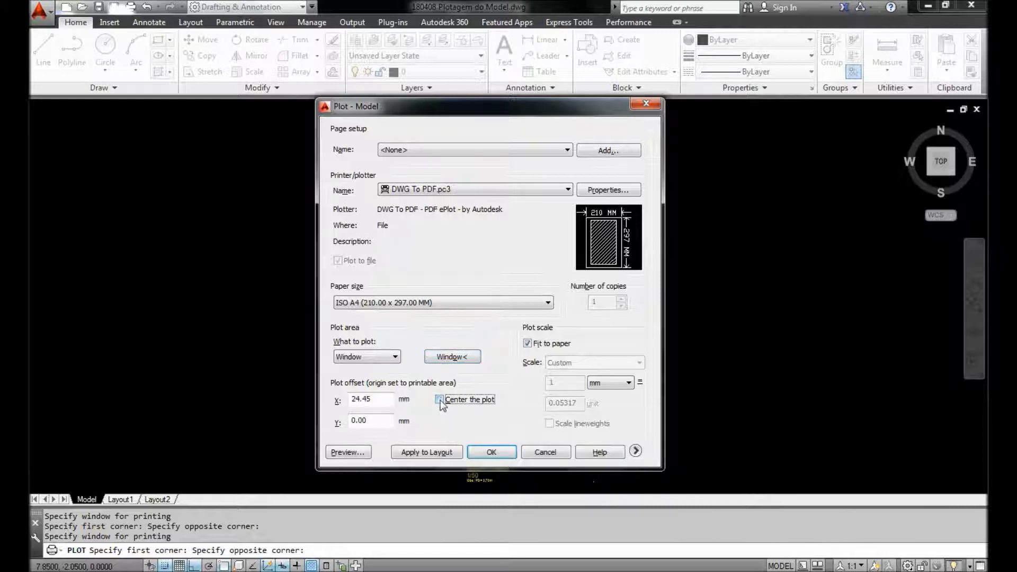
{"action": "double_click", "coordinate": [386, 399]}
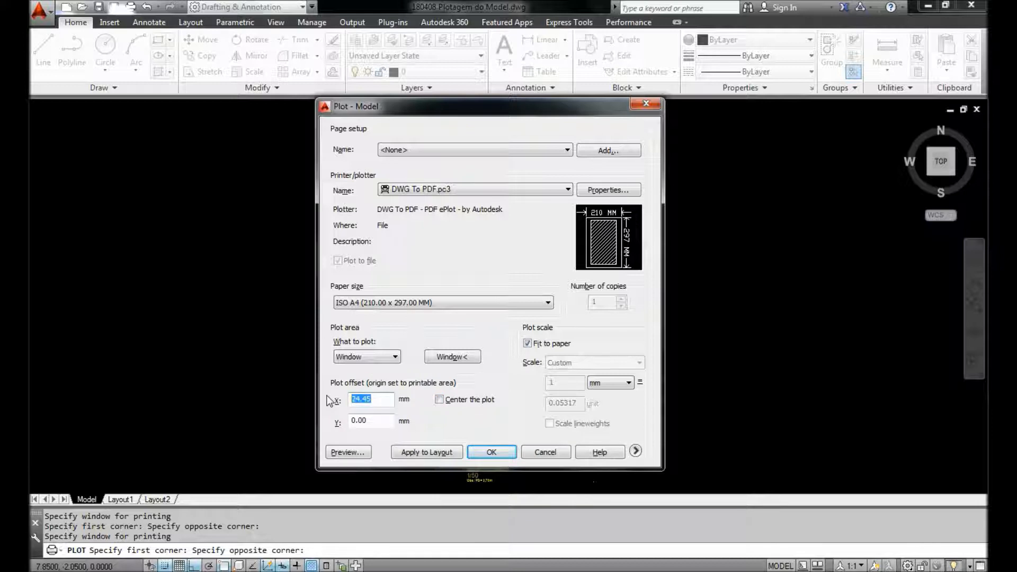
{"action": "type", "text": "0"}
{"action": "key", "text": "Return"}
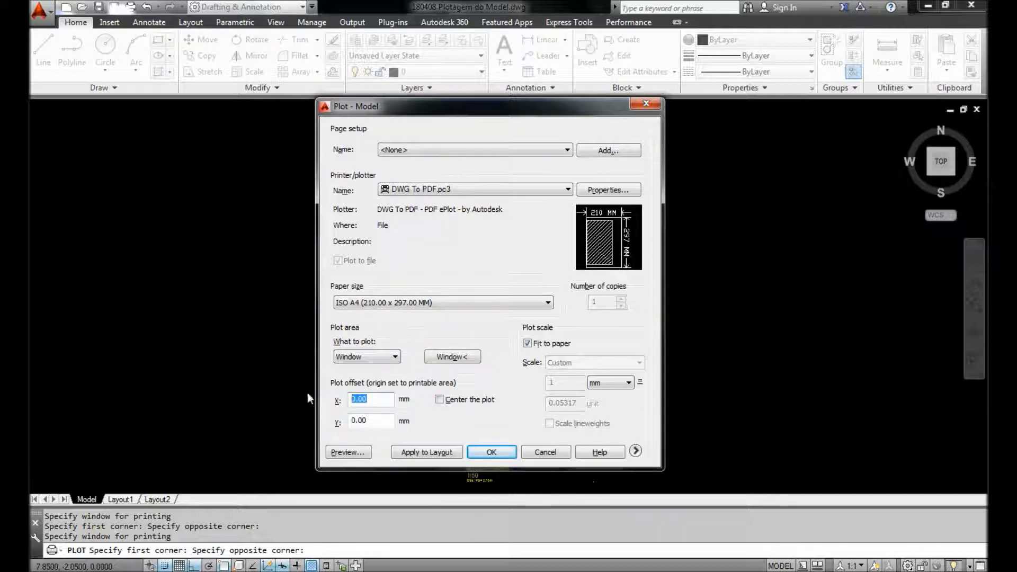
{"action": "double_click", "coordinate": [382, 426]}
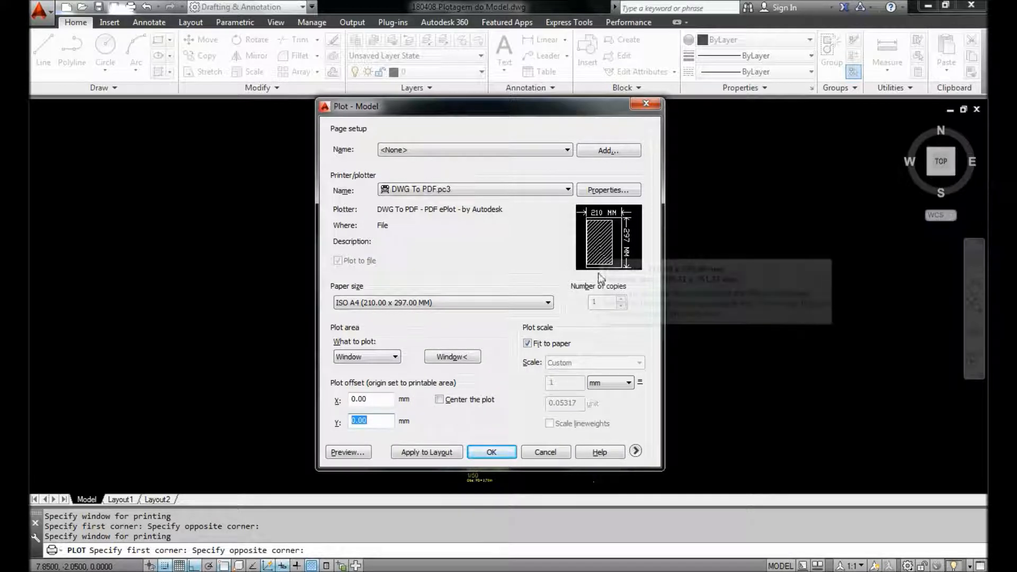
Set both the X and Y plot offsets to 50 mm.
{"action": "left_click_drag", "start_coordinate": [386, 404], "coordinate": [339, 402]}
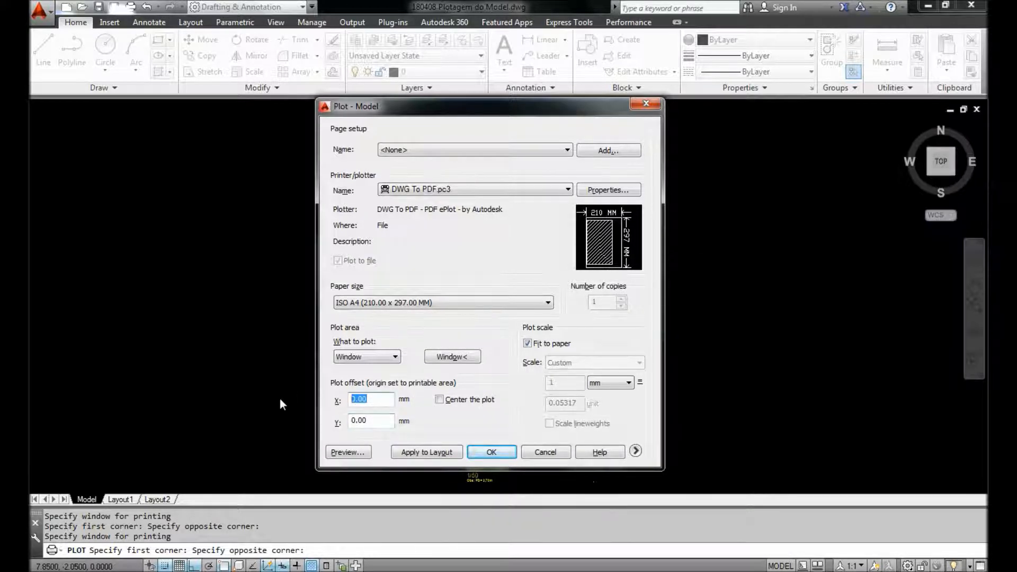
{"action": "type", "text": "50"}
{"action": "key", "text": "Tab"}
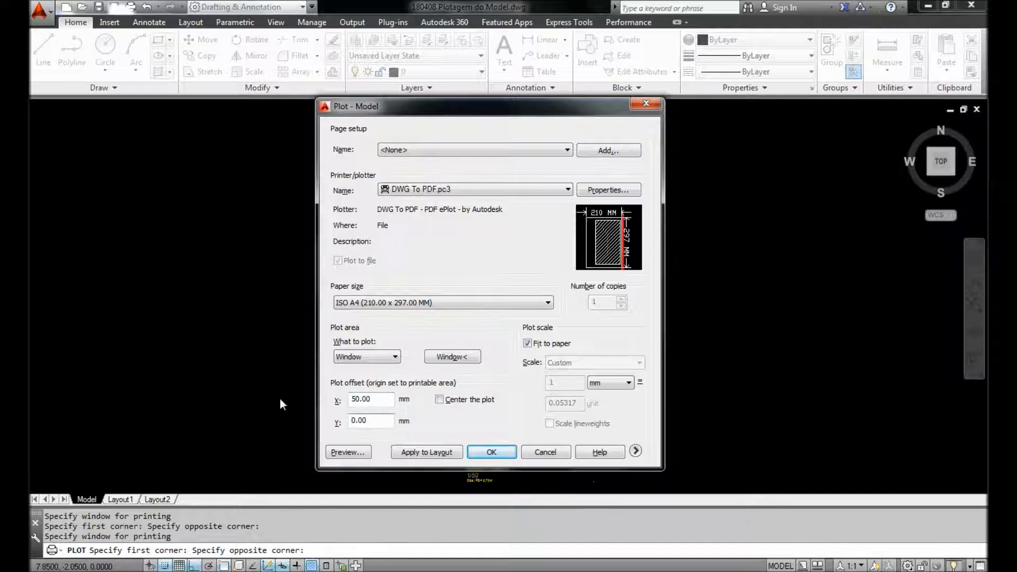
{"action": "mouse_move", "coordinate": [599, 241]}
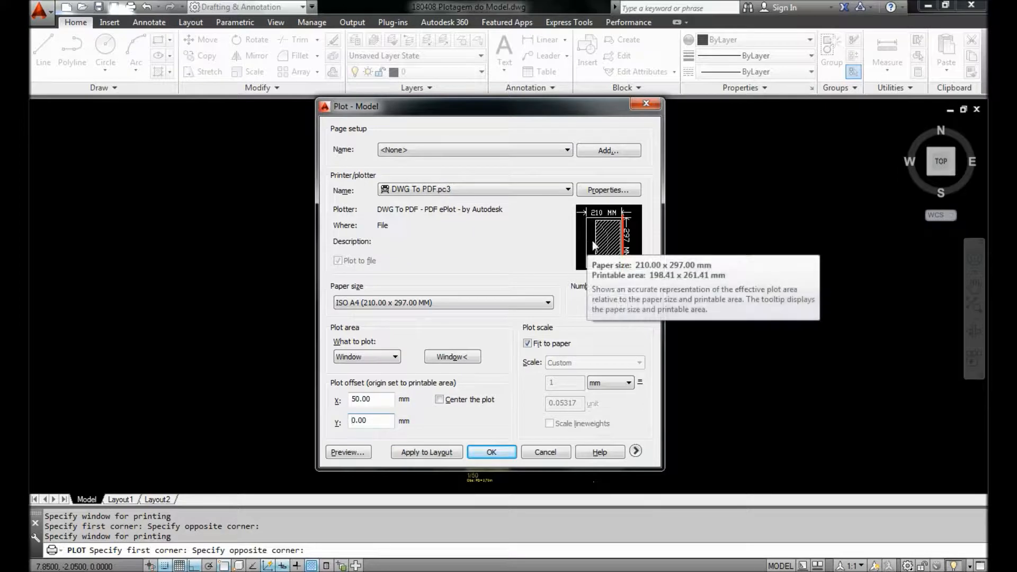
{"action": "left_click_drag", "start_coordinate": [375, 422], "coordinate": [311, 434]}
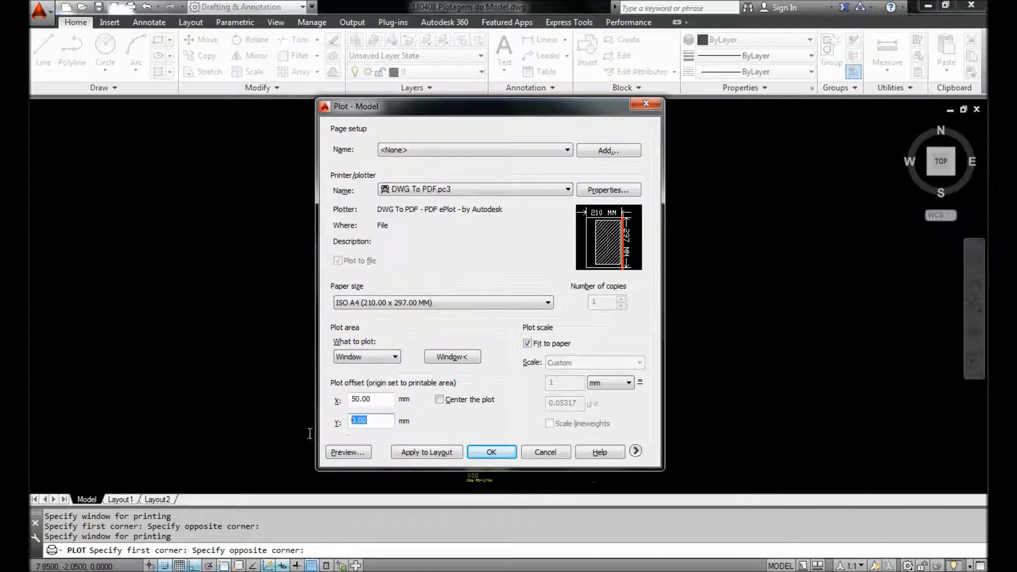
{"action": "type", "text": "50"}
{"action": "key", "text": "Tab"}
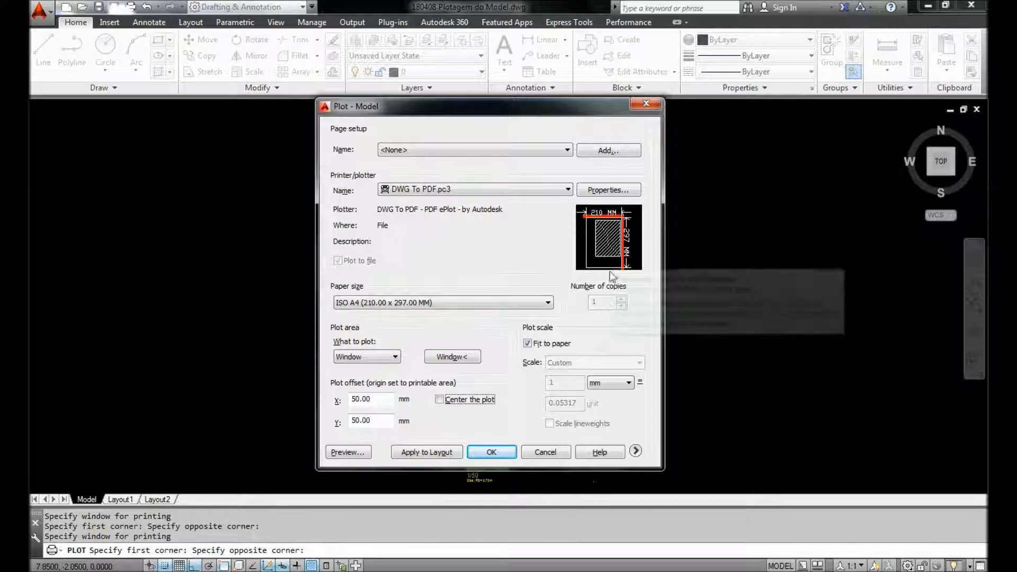
Set the X and Y plot offsets back to 0 mm.
{"action": "left_click_drag", "start_coordinate": [377, 399], "coordinate": [337, 405]}
{"action": "type", "text": "0"}
{"action": "key", "text": "Tab"}
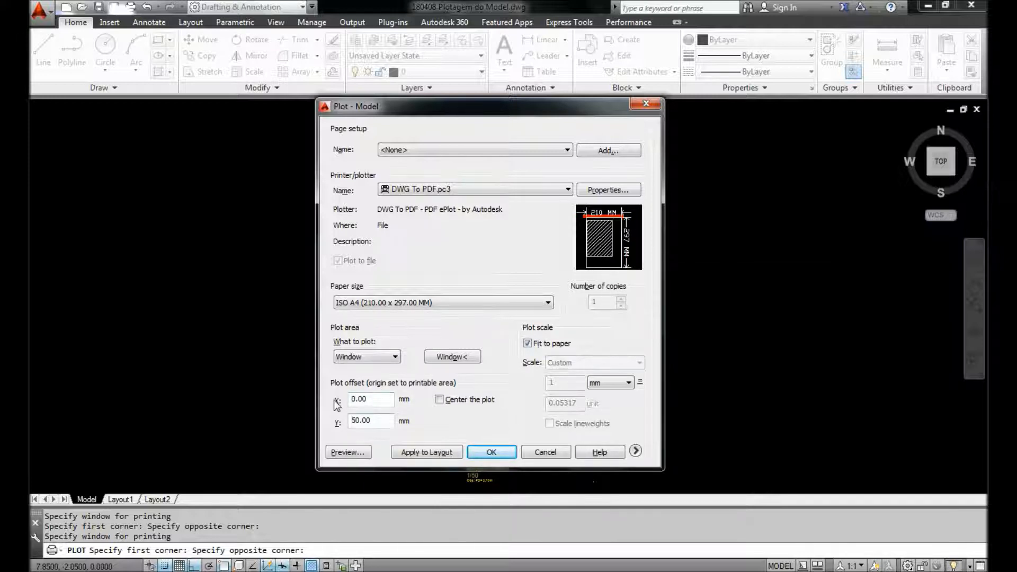
{"action": "type", "text": "0"}
{"action": "key", "text": "Tab"}
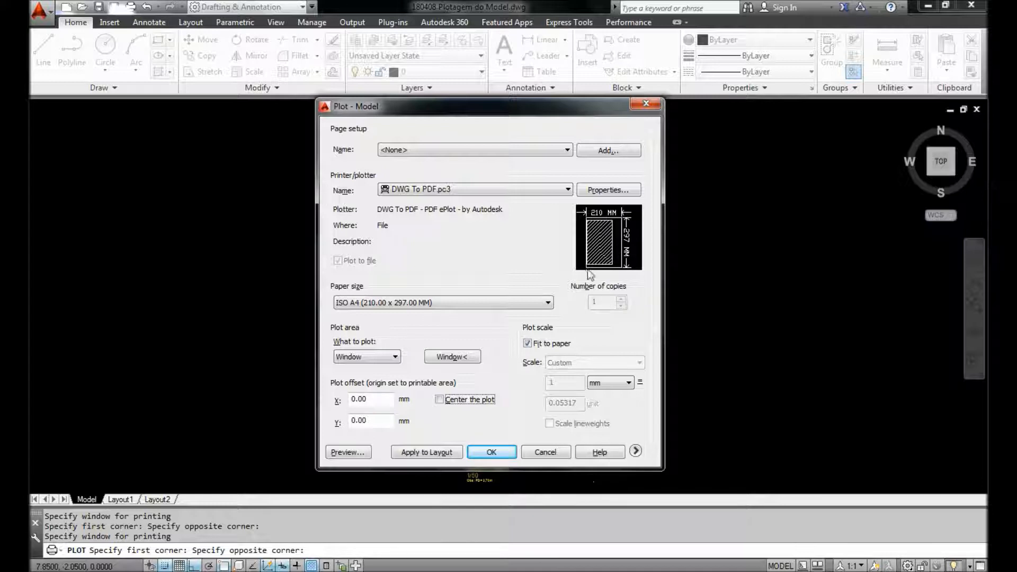
Change the paper size to ISO full bleed A4 (210.00 x 297.00 MM) and center the plot on the paper.
{"action": "mouse_move", "coordinate": [594, 264]}
{"action": "left_click", "coordinate": [546, 304]}
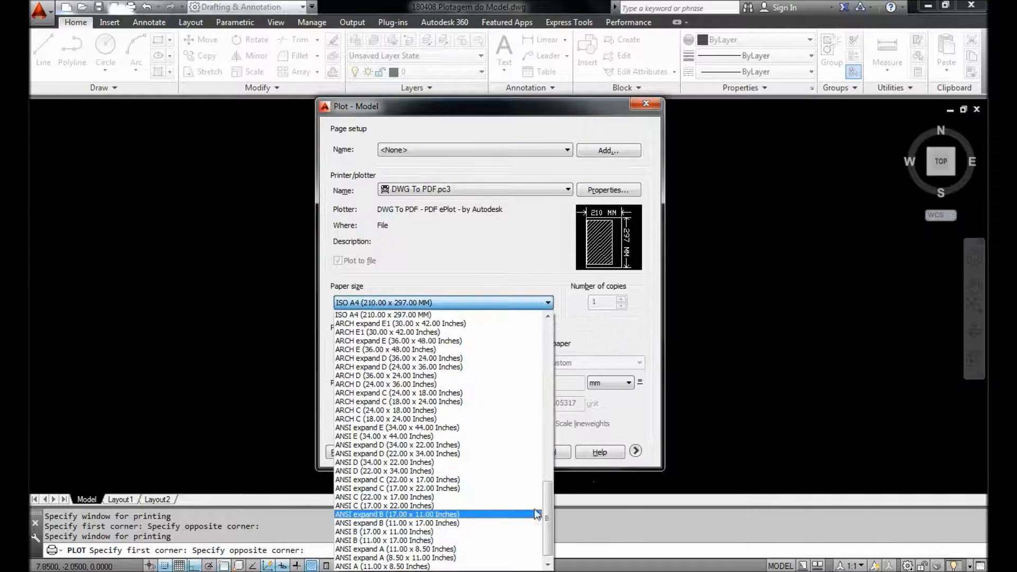
{"action": "left_click_drag", "start_coordinate": [548, 518], "coordinate": [566, 380]}
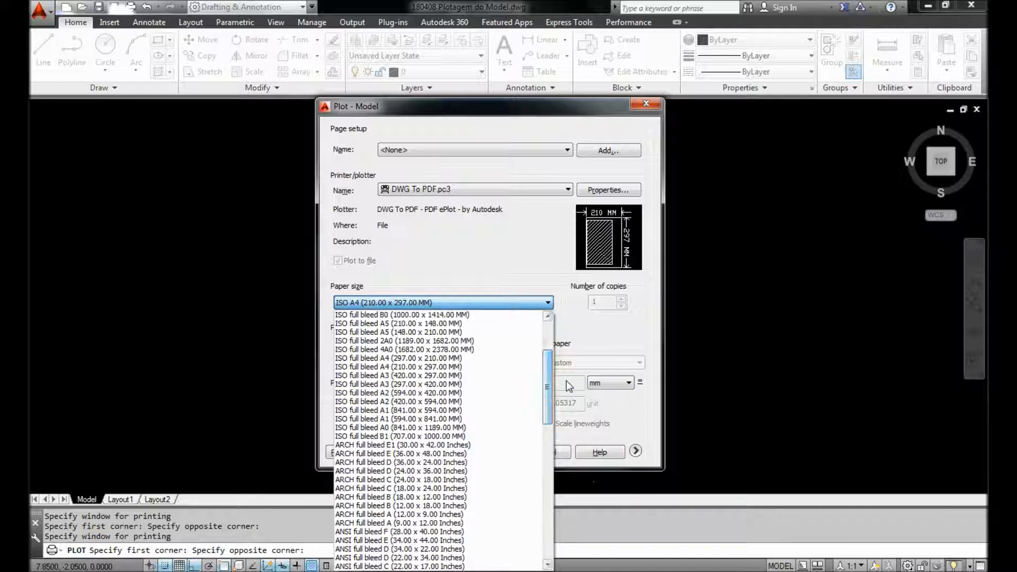
{"action": "left_click", "coordinate": [409, 367]}
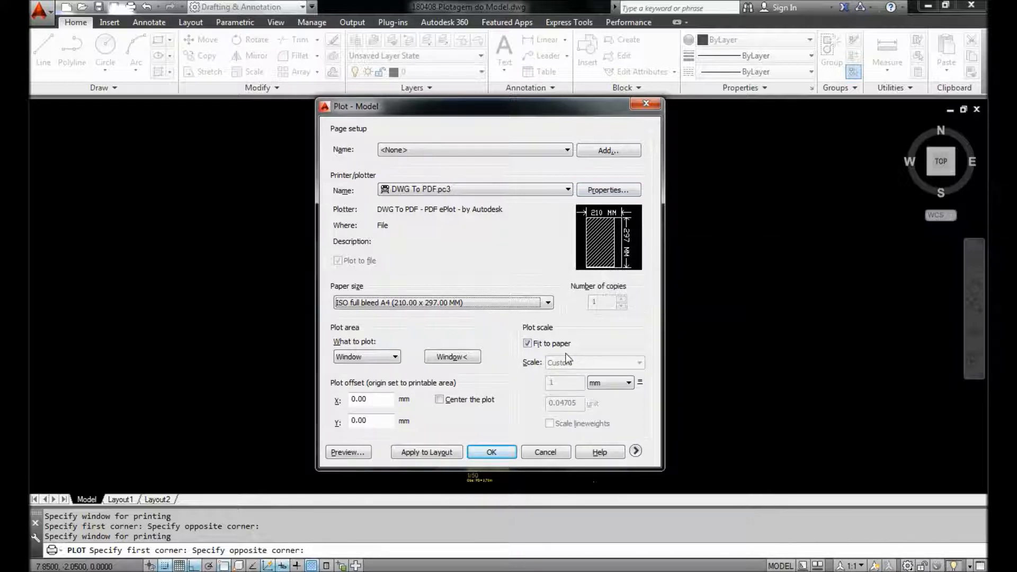
{"action": "mouse_move", "coordinate": [605, 248]}
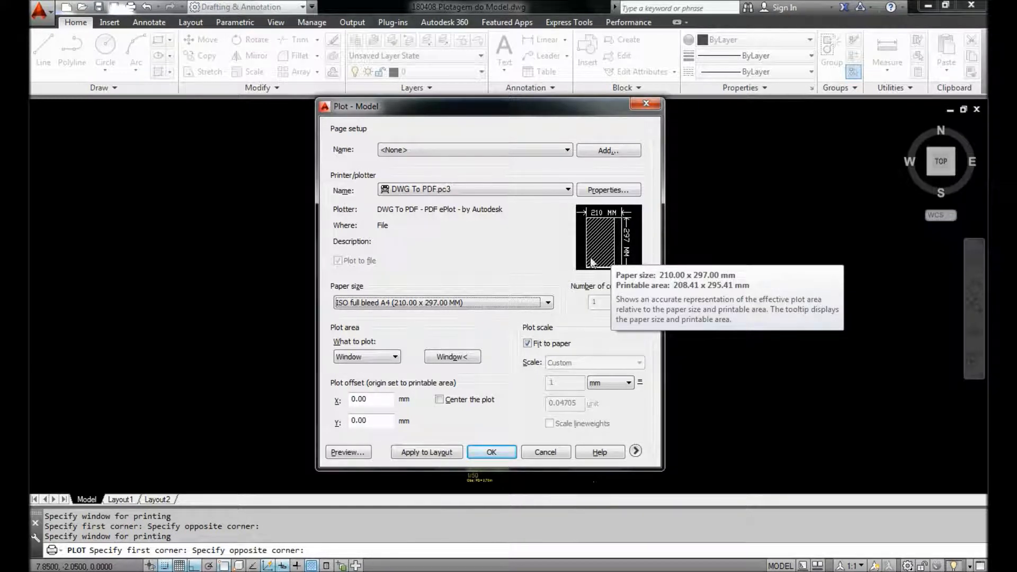
{"action": "left_click", "coordinate": [439, 400]}
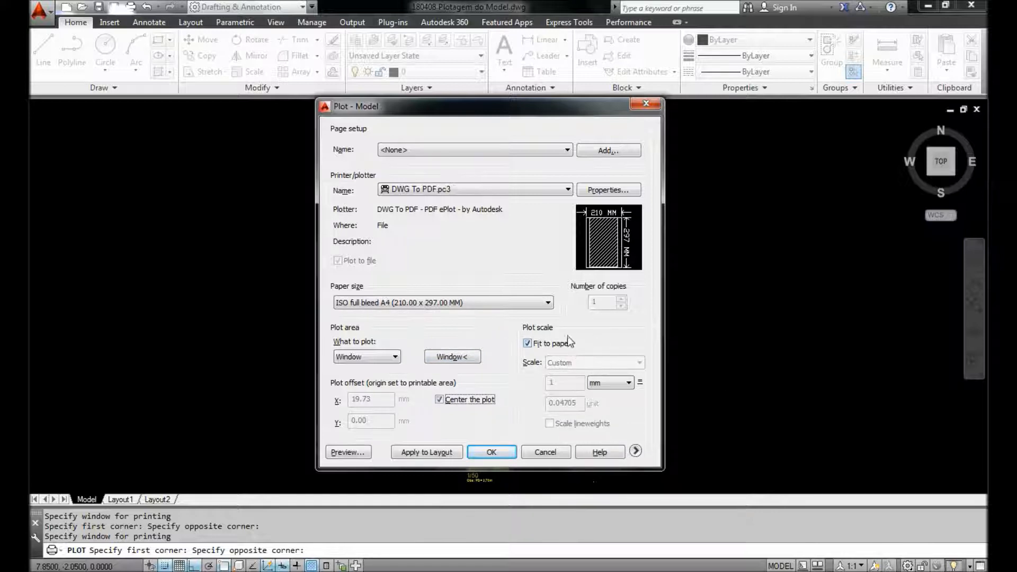
Turn off Fit to paper and keep the plot scale at Custom with mm as the paper unit.
{"action": "left_click", "coordinate": [528, 343]}
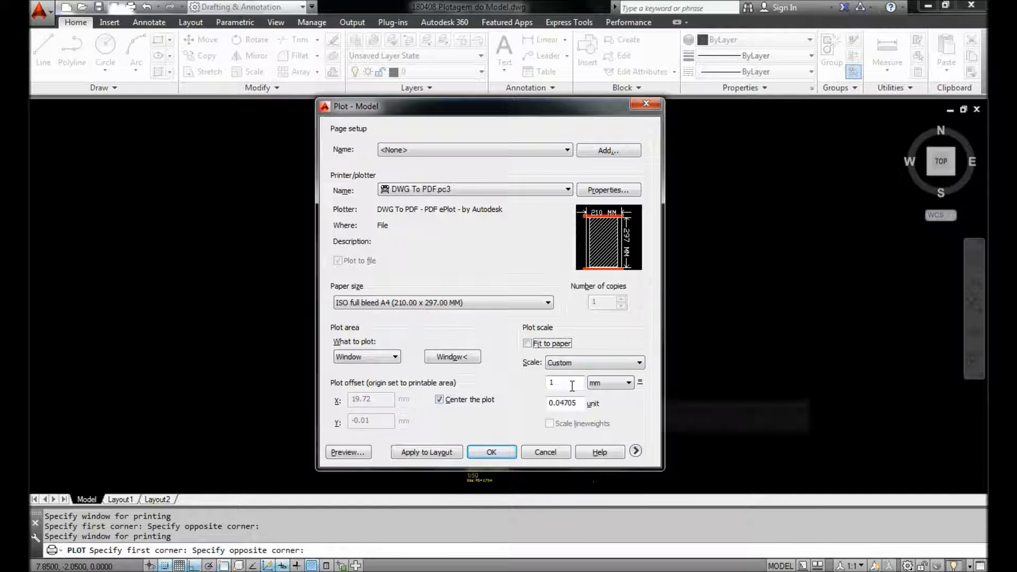
{"action": "left_click", "coordinate": [583, 404]}
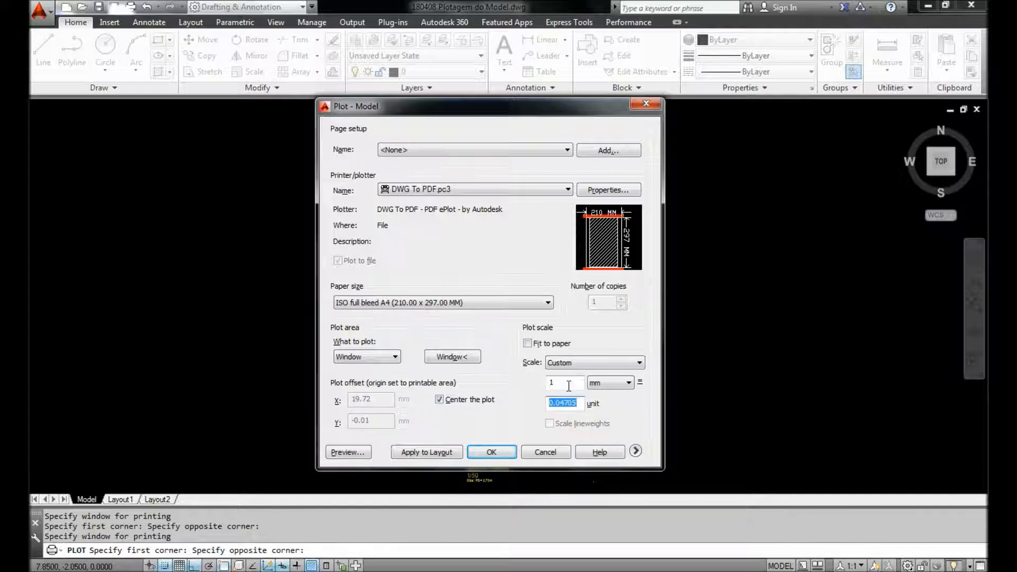
{"action": "left_click_drag", "start_coordinate": [583, 403], "coordinate": [535, 405]}
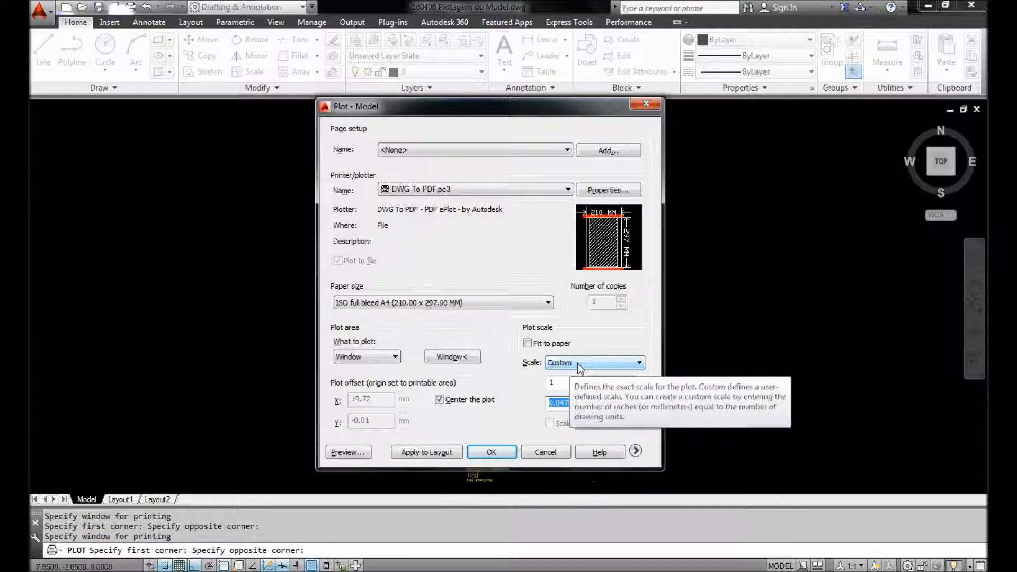
{"action": "left_click", "coordinate": [578, 364]}
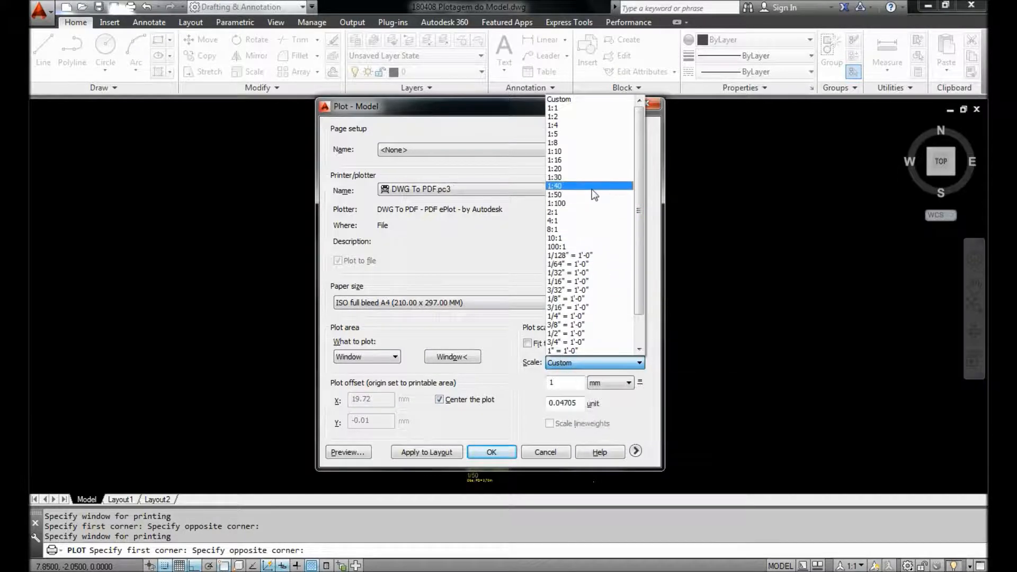
{"action": "left_click", "coordinate": [574, 362]}
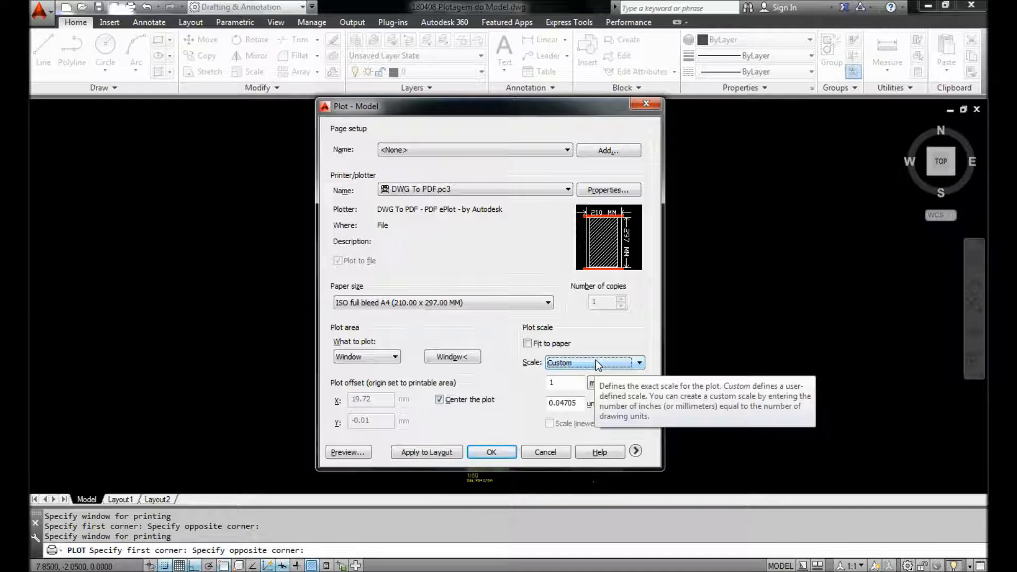
{"action": "left_click", "coordinate": [567, 382]}
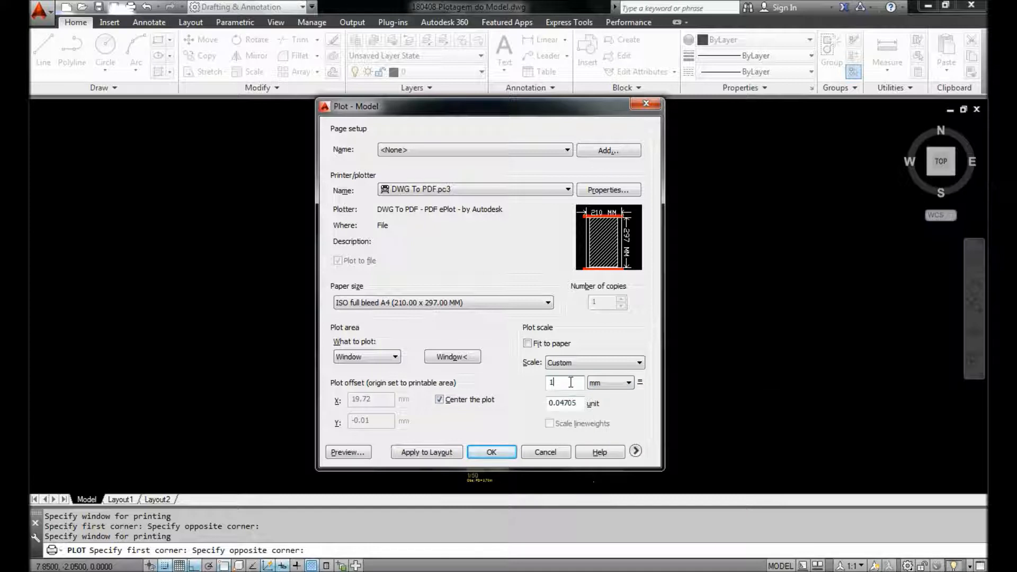
{"action": "left_click", "coordinate": [627, 383]}
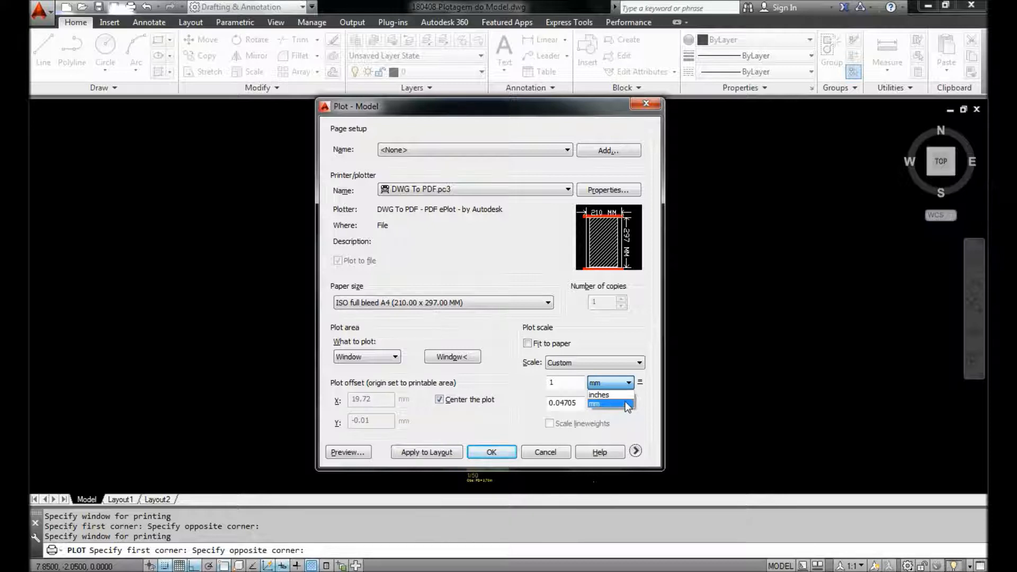
{"action": "left_click", "coordinate": [618, 404]}
Try 1000 mm and 10 mm as the paper value of the custom scale, and return it to 1 mm.
{"action": "left_click", "coordinate": [572, 383]}
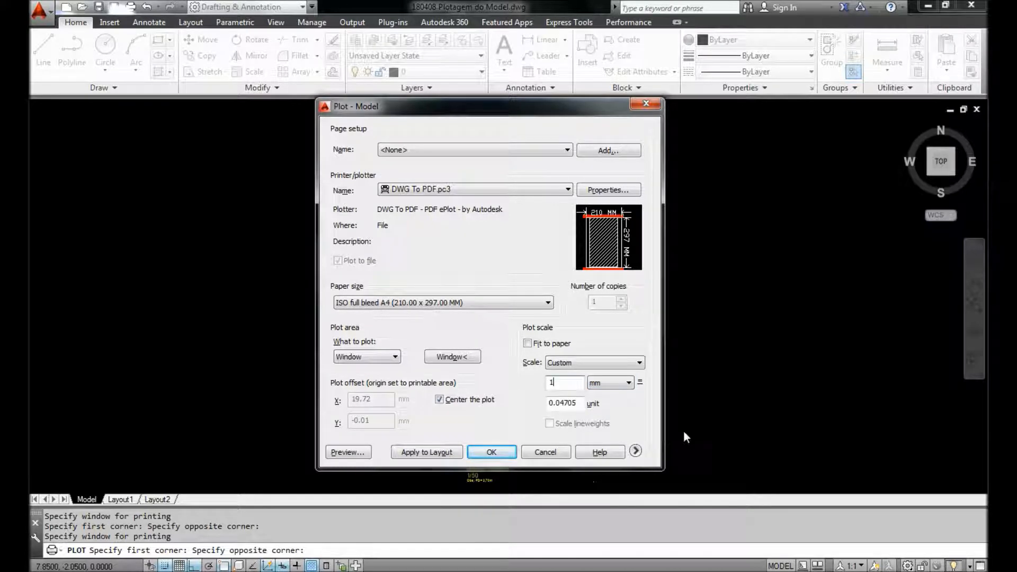
{"action": "type", "text": "000"}
{"action": "key", "text": "Tab"}
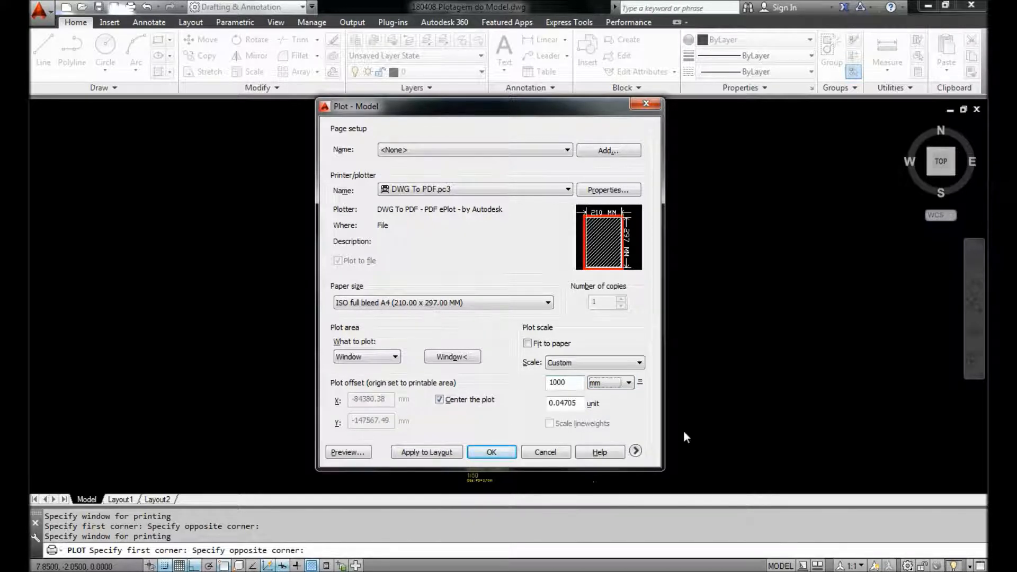
{"action": "left_click_drag", "start_coordinate": [581, 383], "coordinate": [546, 383]}
{"action": "type", "text": "10"}
{"action": "key", "text": "Tab"}
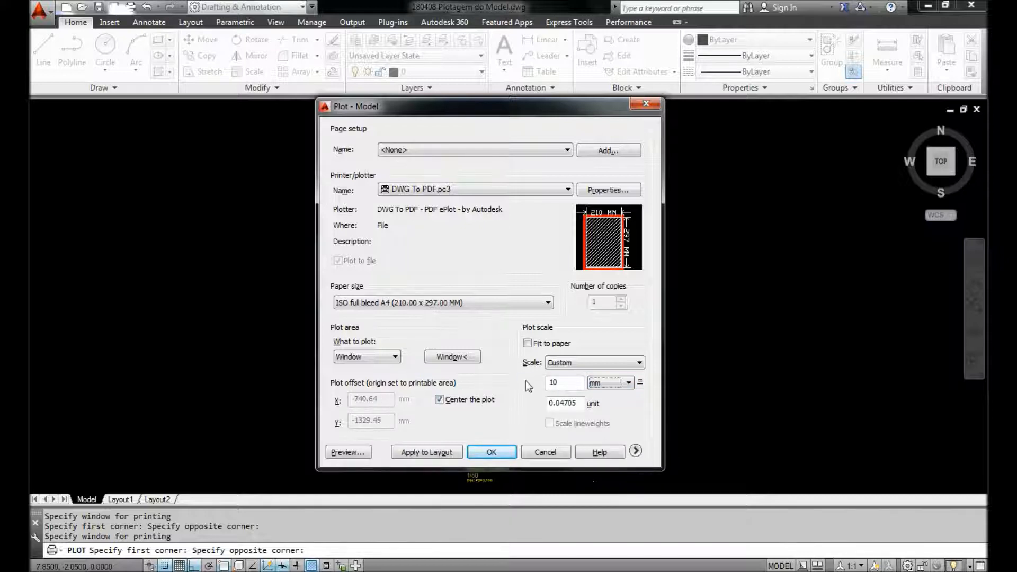
{"action": "double_click", "coordinate": [553, 384]}
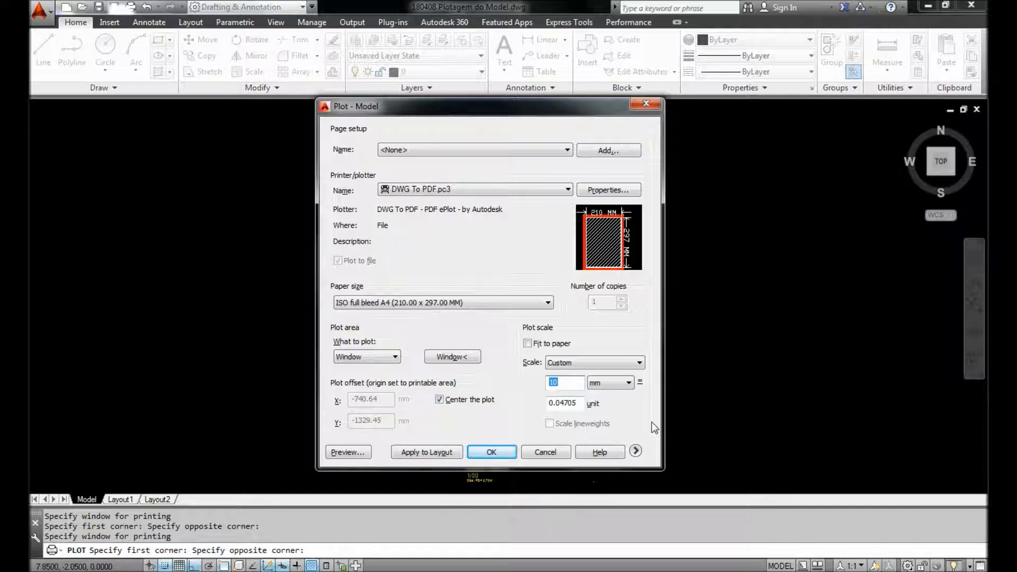
{"action": "type", "text": "1"}
{"action": "key", "text": "Tab"}
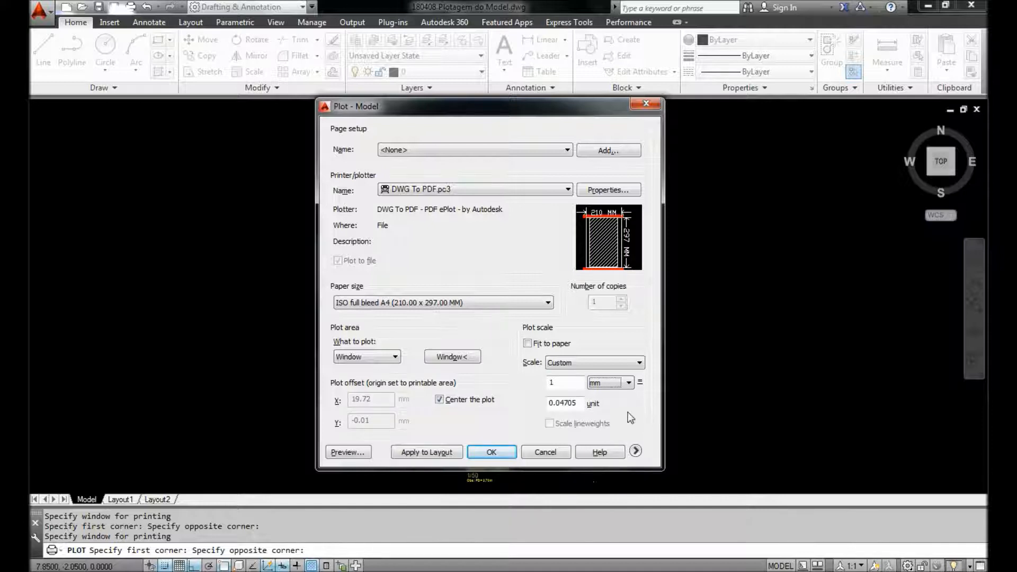
Set the paper value of the custom plot scale to 1000 mm.
{"action": "left_click", "coordinate": [570, 383]}
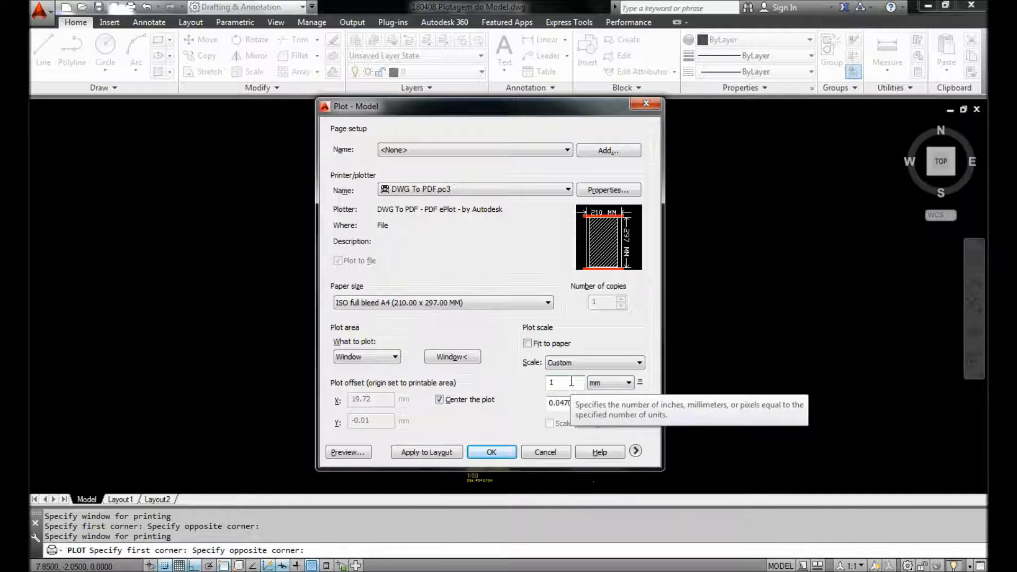
{"action": "type", "text": "000"}
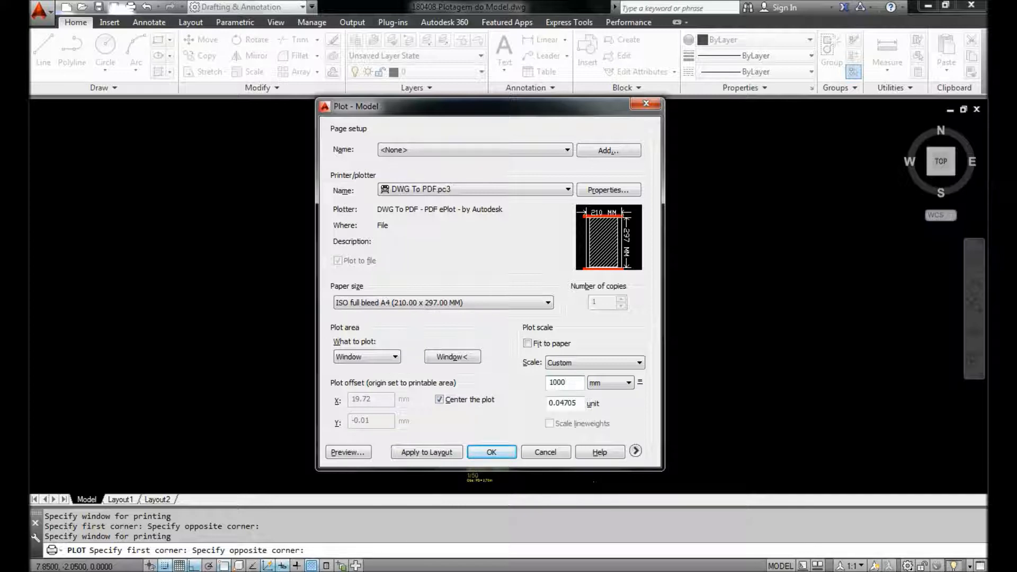
{"action": "key", "text": "BackSpace"}
{"action": "key", "text": "BackSpace"}
{"action": "type", "text": "000"}
{"action": "key", "text": "Tab"}
{"action": "key", "text": "Tab"}
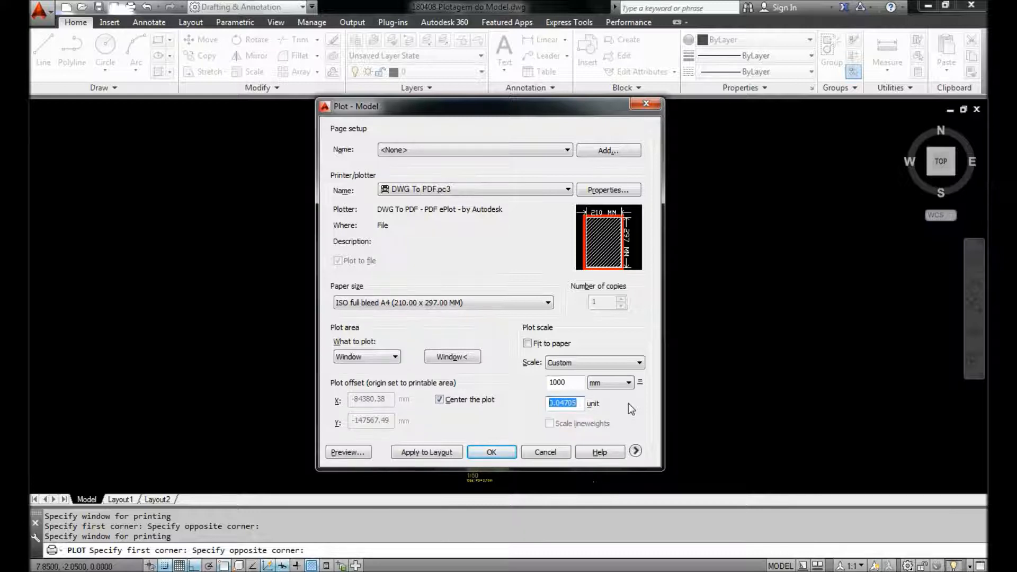
Try 25, 50, 100 and 500 drawing units for the 1000 mm custom scale, and settle on 50 units.
{"action": "type", "text": "20"}
{"action": "key", "text": "BackSpace"}
{"action": "type", "text": "5"}
{"action": "double_click", "coordinate": [554, 403]}
{"action": "type", "text": "50"}
{"action": "double_click", "coordinate": [553, 403]}
{"action": "type", "text": "100"}
{"action": "double_click", "coordinate": [554, 404]}
{"action": "type", "text": "500"}
{"action": "double_click", "coordinate": [555, 403]}
{"action": "type", "text": "50"}
{"action": "left_click", "coordinate": [577, 382]}
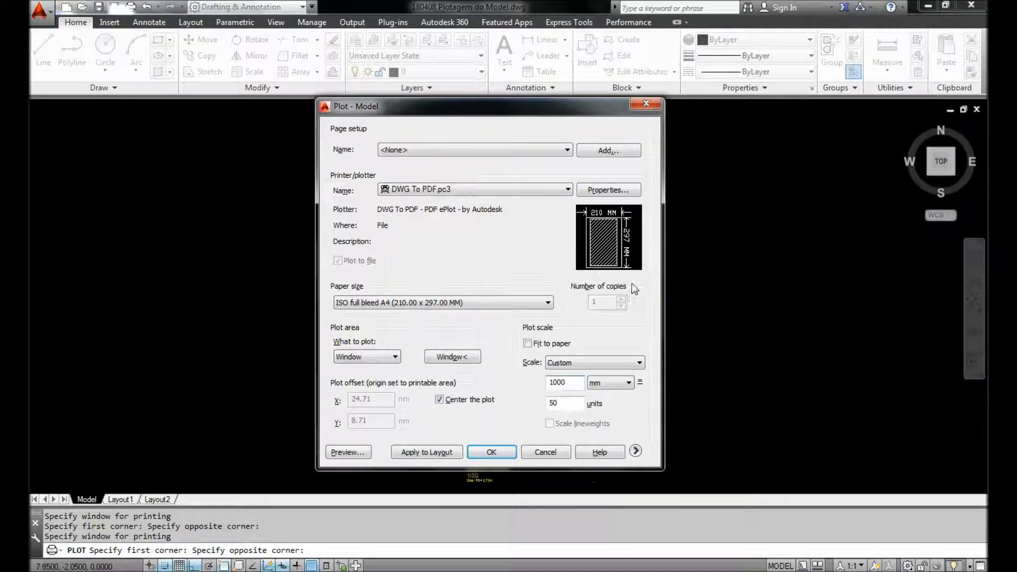
Try 25 drawing units for the custom plot scale, check the paper thumbnail, and return to 50 units.
{"action": "mouse_move", "coordinate": [612, 268]}
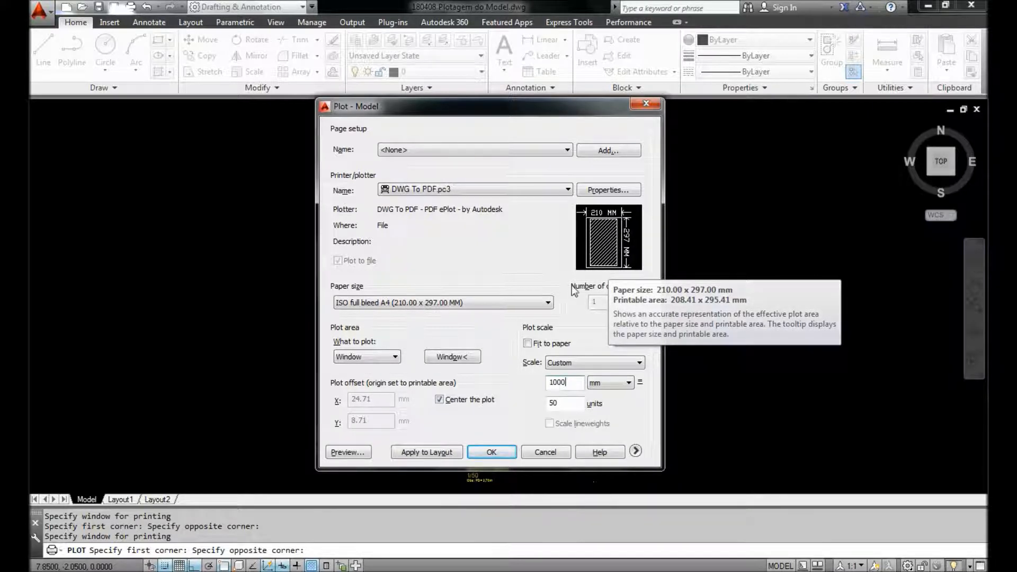
{"action": "mouse_move", "coordinate": [618, 247]}
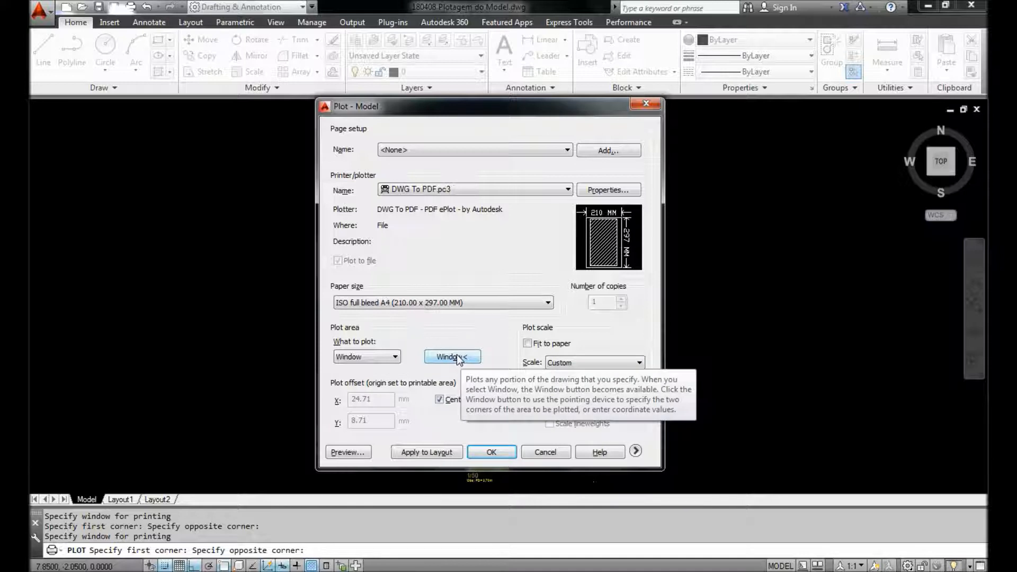
{"action": "left_click", "coordinate": [578, 387]}
{"action": "left_click", "coordinate": [570, 405]}
{"action": "double_click", "coordinate": [570, 405]}
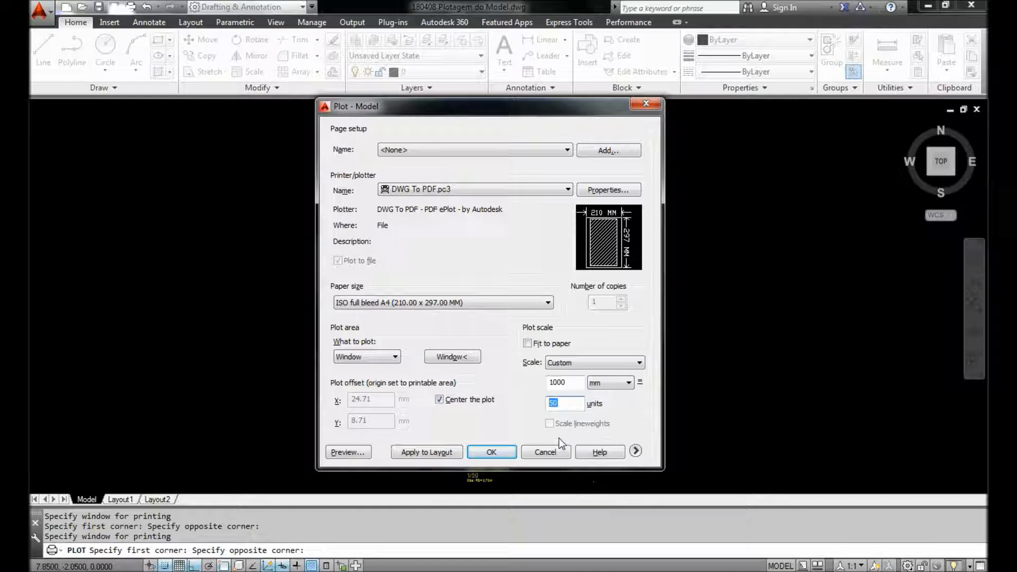
{"action": "type", "text": "25"}
{"action": "left_click", "coordinate": [577, 382]}
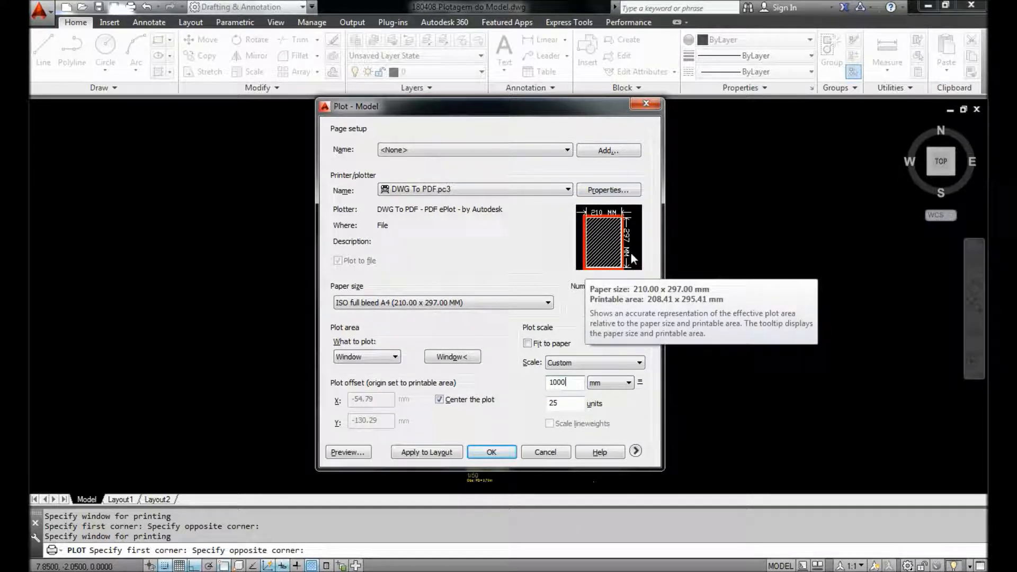
{"action": "double_click", "coordinate": [554, 402]}
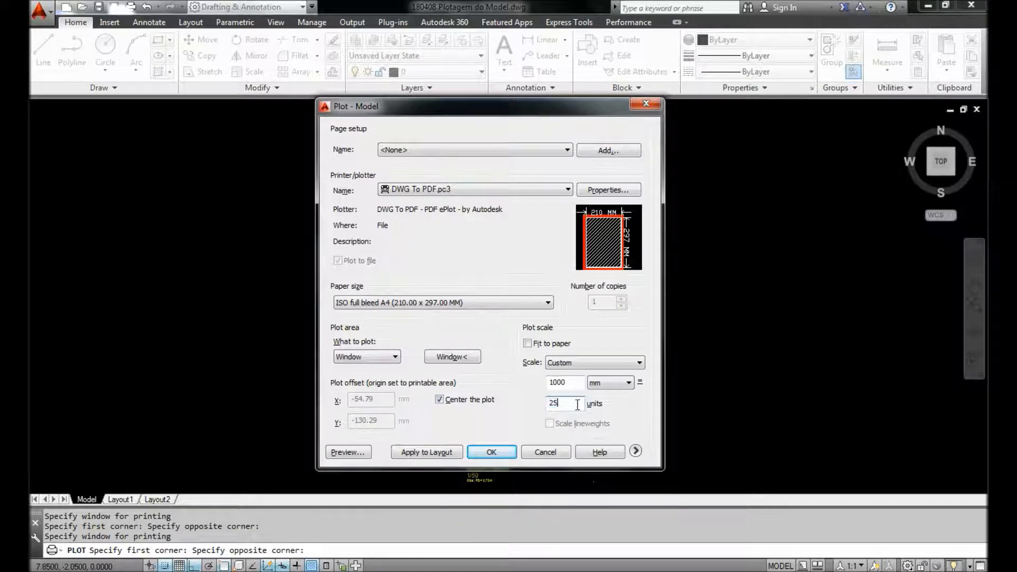
{"action": "type", "text": "50"}
{"action": "left_click", "coordinate": [571, 382]}
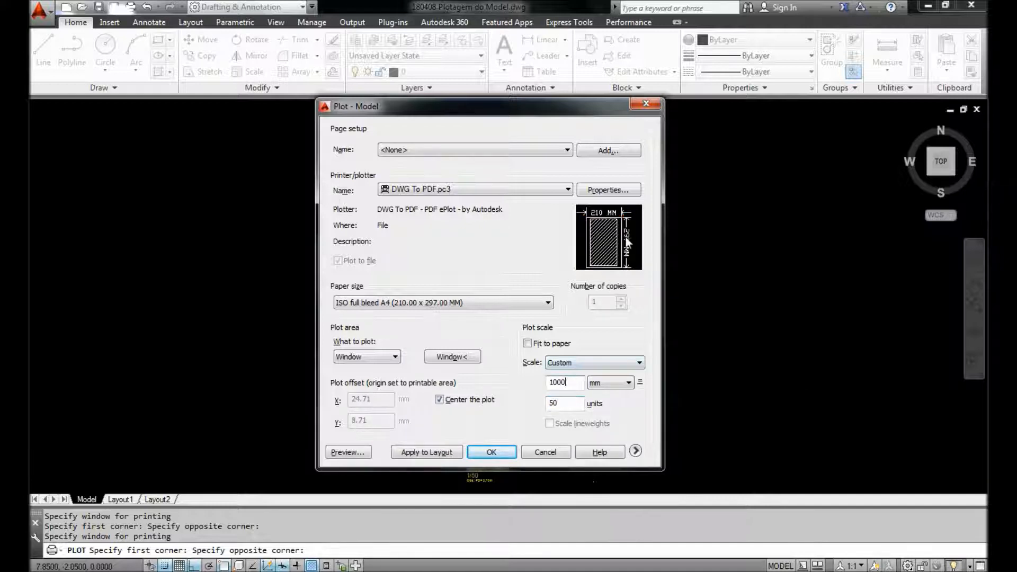
Try 75, 100 and 25 drawing units in turn for the 1000 mm custom plot scale.
{"action": "double_click", "coordinate": [556, 403]}
{"action": "type", "text": "75"}
{"action": "left_click", "coordinate": [570, 387]}
{"action": "double_click", "coordinate": [555, 404]}
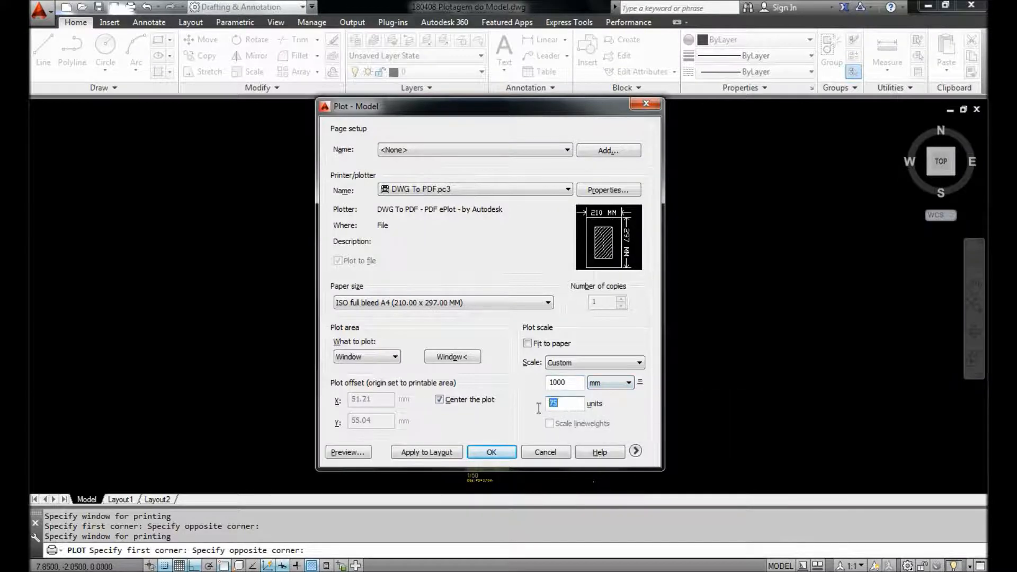
{"action": "type", "text": "100"}
{"action": "left_click", "coordinate": [572, 383]}
{"action": "double_click", "coordinate": [556, 403]}
{"action": "type", "text": "25"}
{"action": "key", "text": "Tab"}
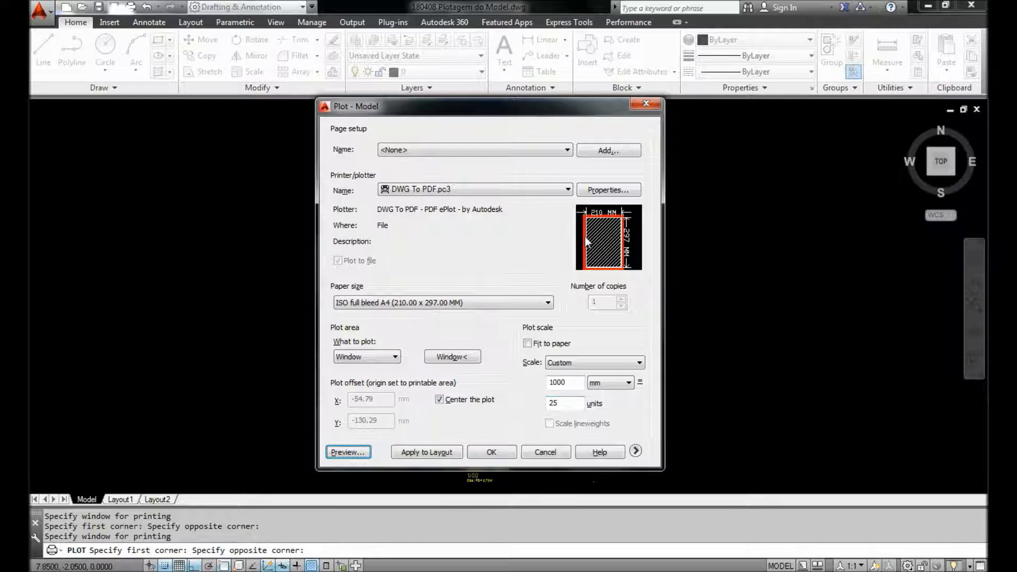
Set the custom plot scale back to 1000 mm = 50 units.
{"action": "mouse_move", "coordinate": [618, 229]}
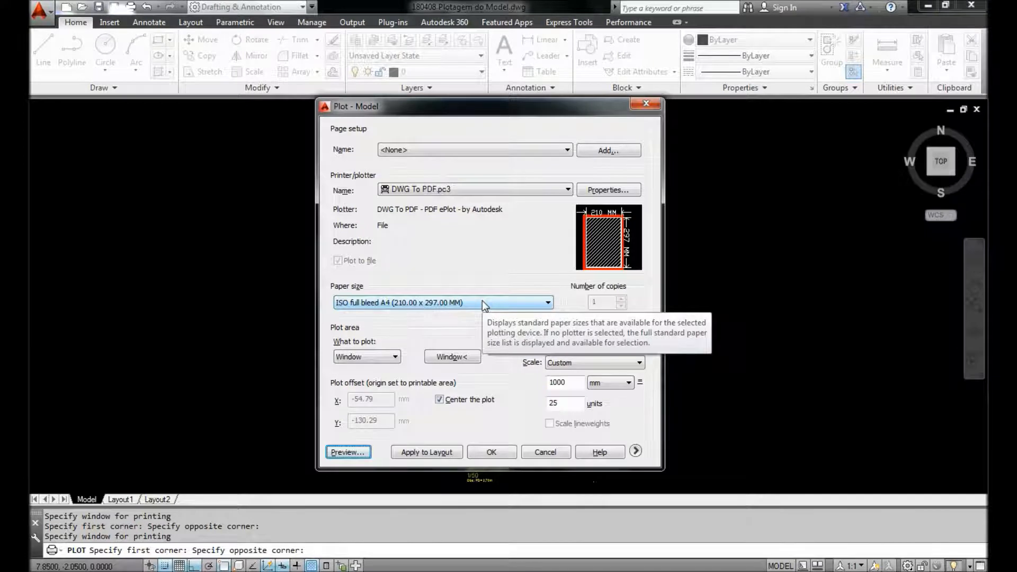
{"action": "double_click", "coordinate": [554, 403]}
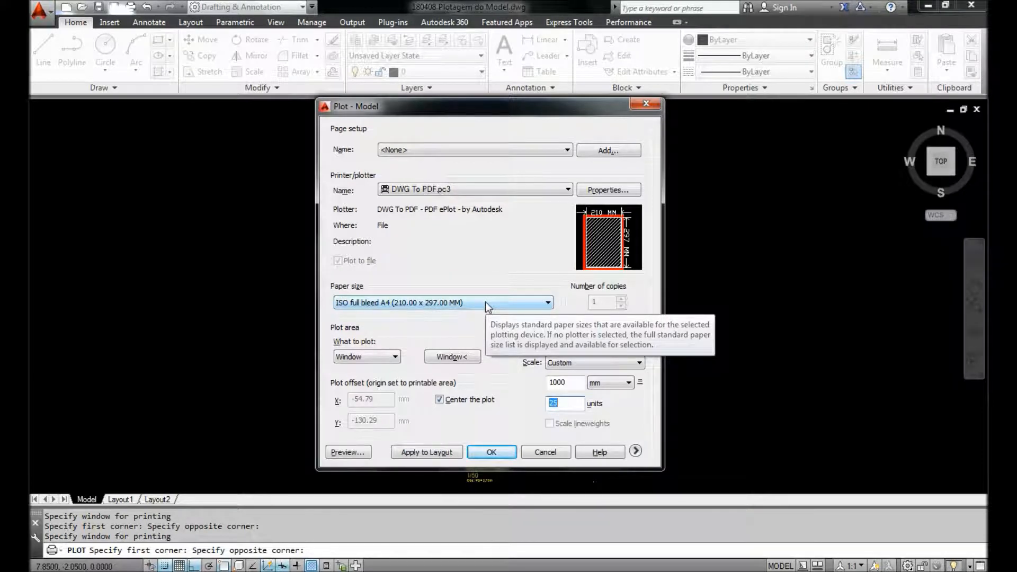
{"action": "type", "text": "50"}
{"action": "key", "text": "Tab"}
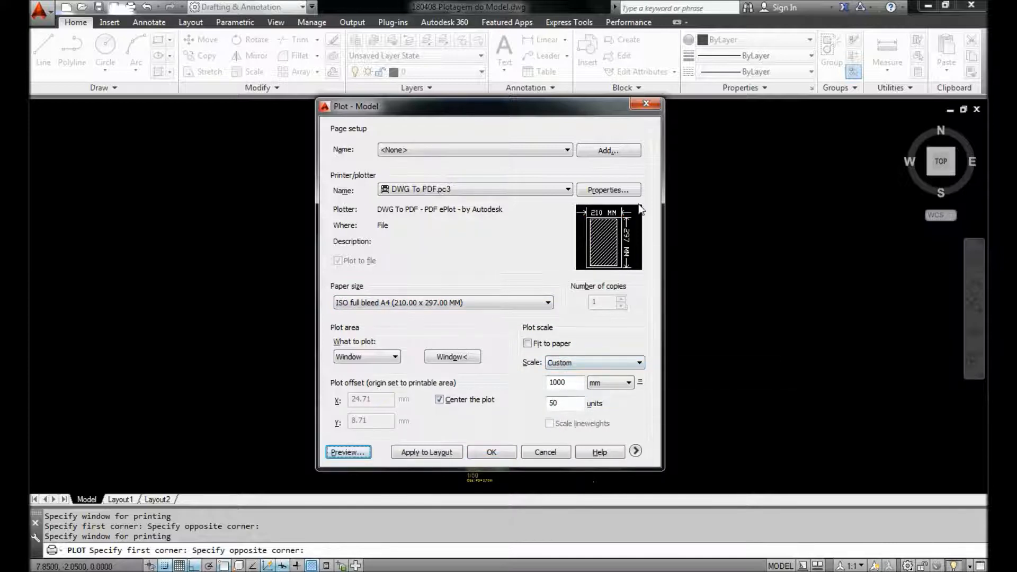
Preview the plot twice, examine how the floor plan fits the A4 sheet, and exit the preview each time.
{"action": "mouse_move", "coordinate": [605, 260]}
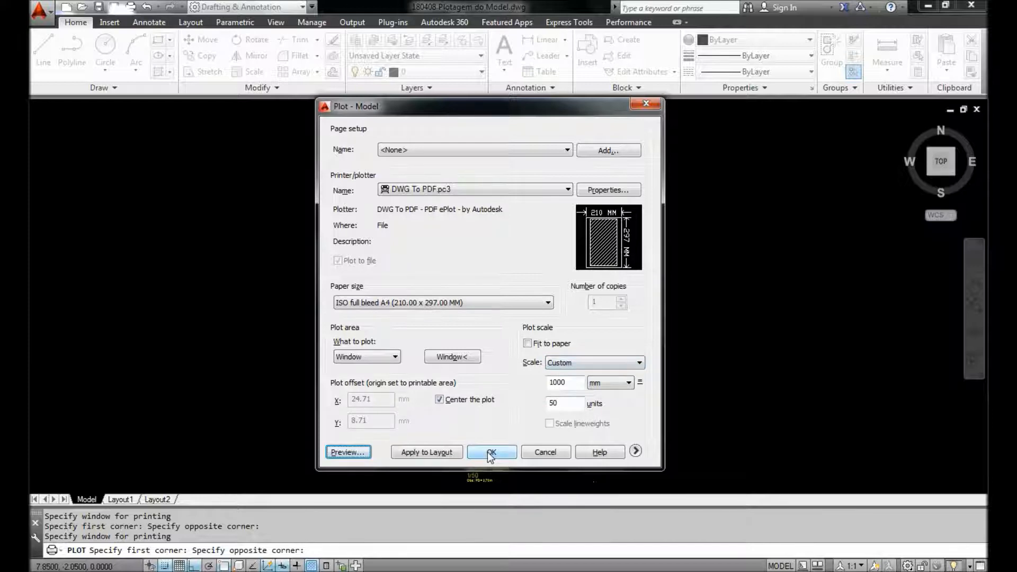
{"action": "left_click", "coordinate": [358, 451]}
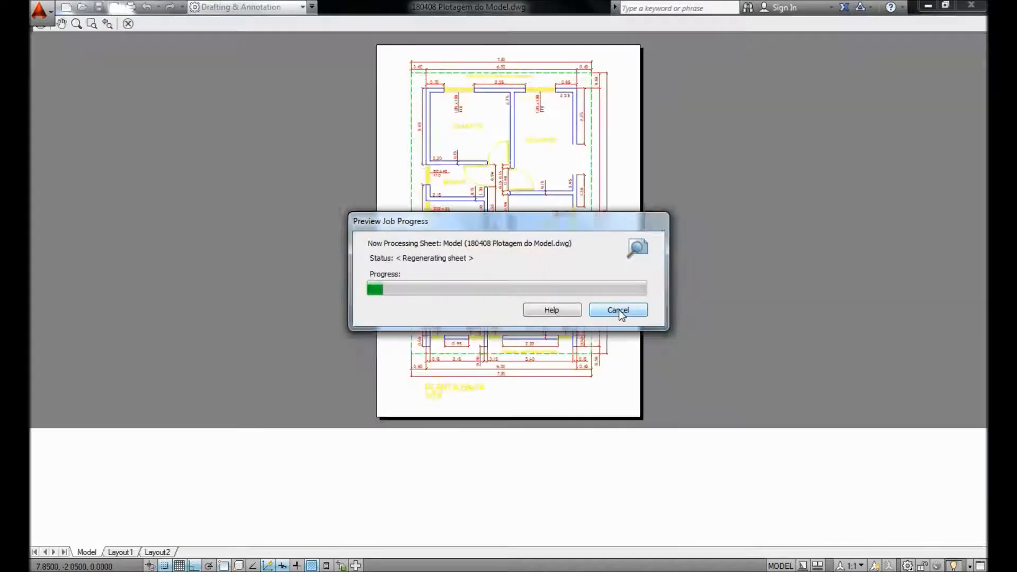
{"action": "scroll", "coordinate": [501, 303], "scroll_direction": "up", "scroll_amount": 2}
{"action": "scroll", "coordinate": [500, 303], "scroll_direction": "down", "scroll_amount": 2}
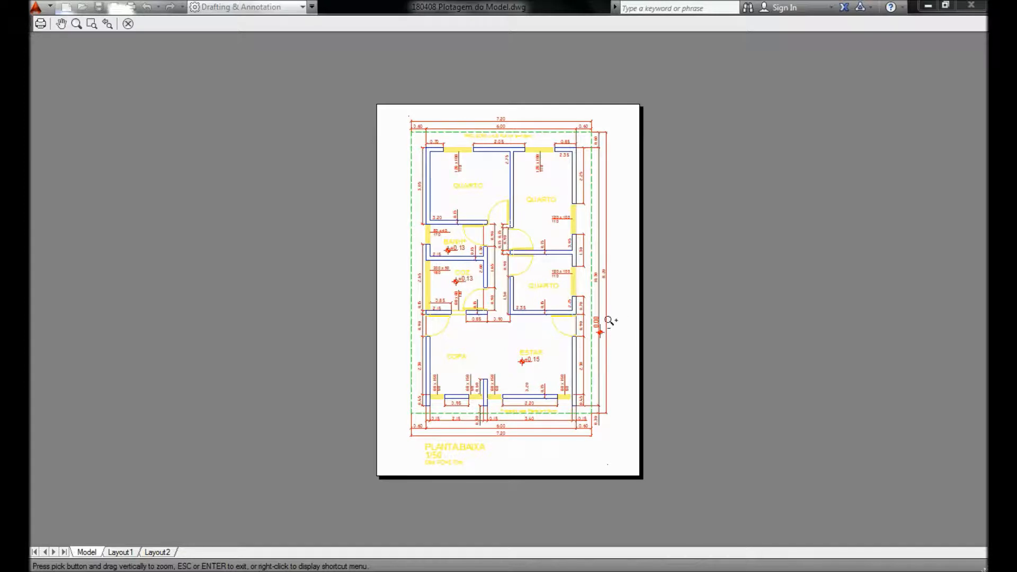
{"action": "scroll", "coordinate": [576, 310], "scroll_direction": "up", "scroll_amount": 2}
{"action": "scroll", "coordinate": [522, 252], "scroll_direction": "down", "scroll_amount": 2}
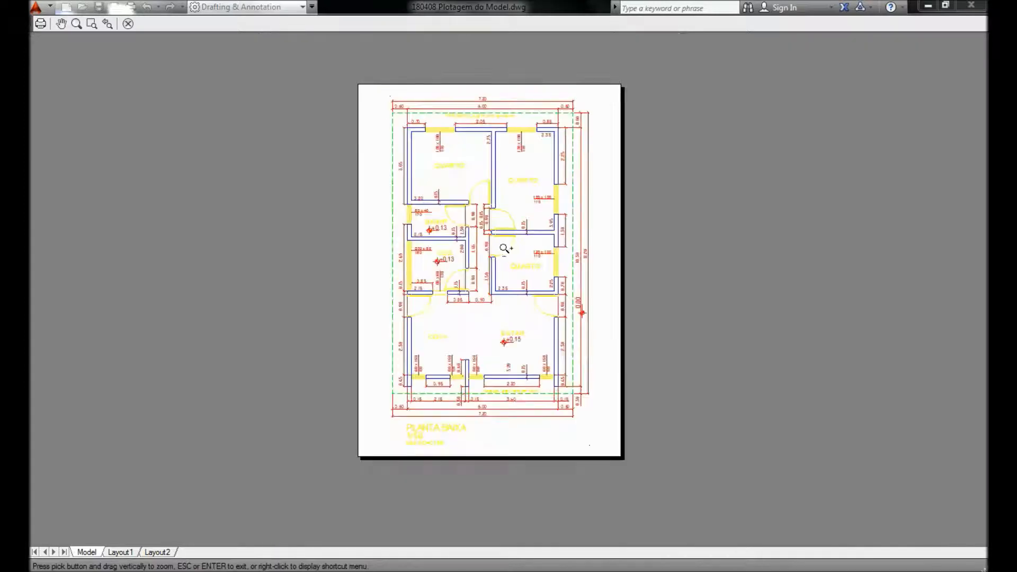
{"action": "right_click", "coordinate": [509, 304]}
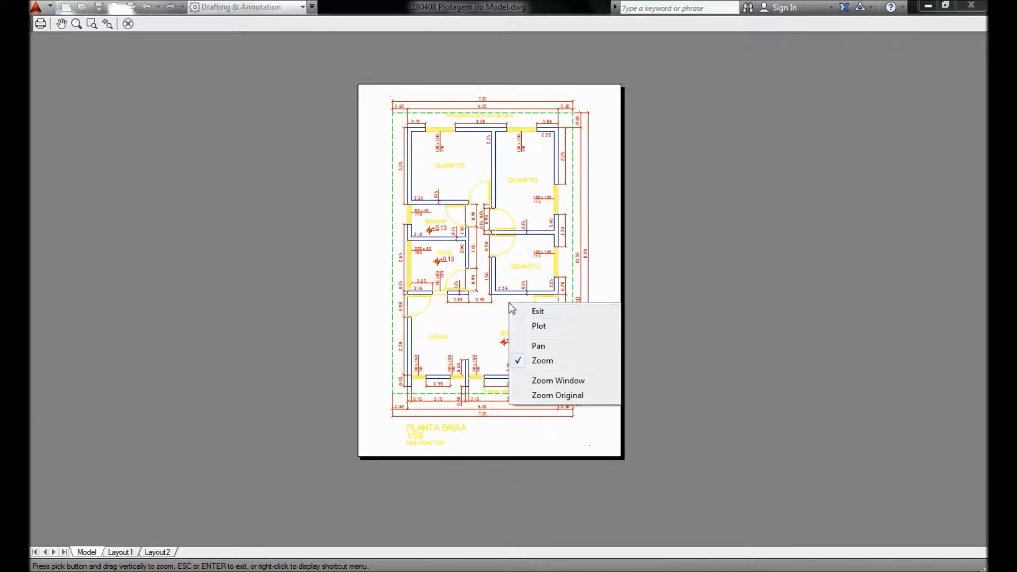
{"action": "left_click", "coordinate": [537, 311]}
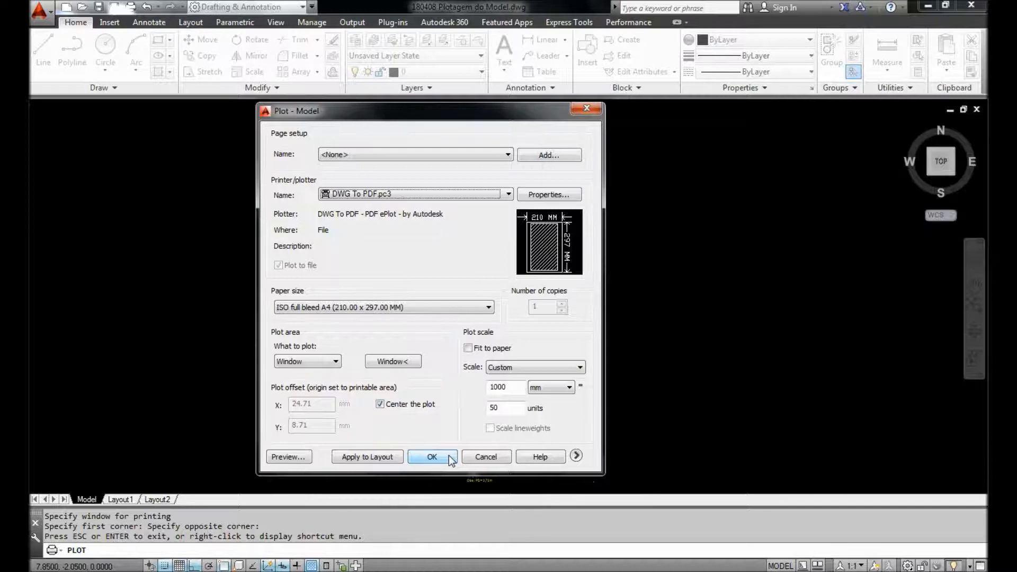
{"action": "left_click", "coordinate": [291, 457]}
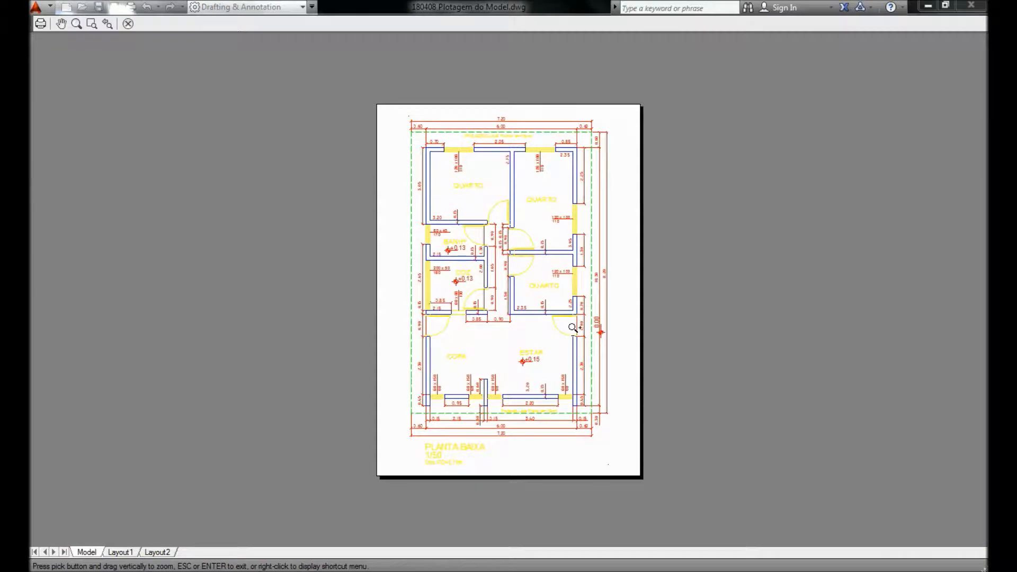
{"action": "right_click", "coordinate": [571, 327]}
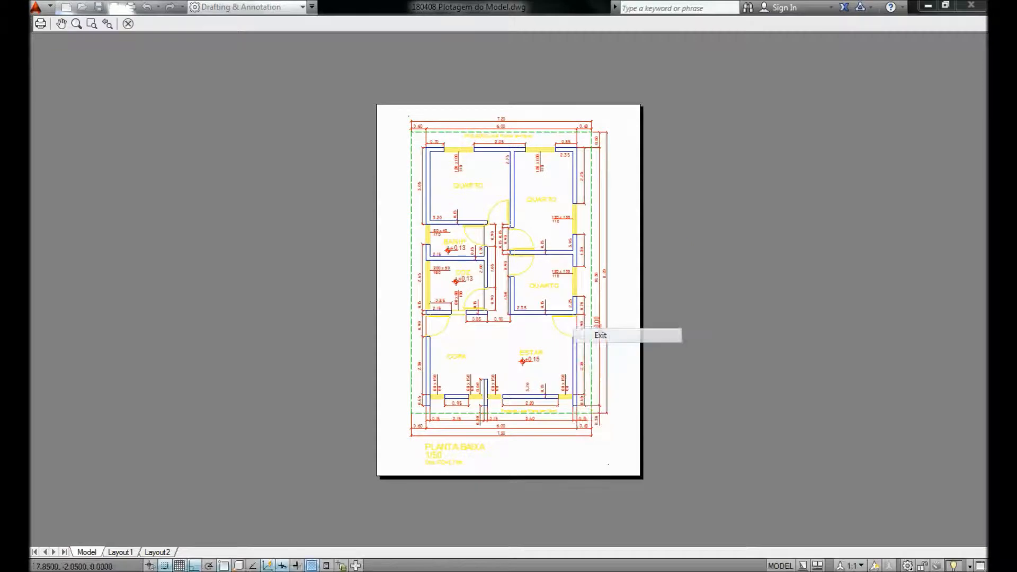
Exit the plot preview and assign the monochrome.ctb plot style table to all layouts.
{"action": "left_click", "coordinate": [600, 337]}
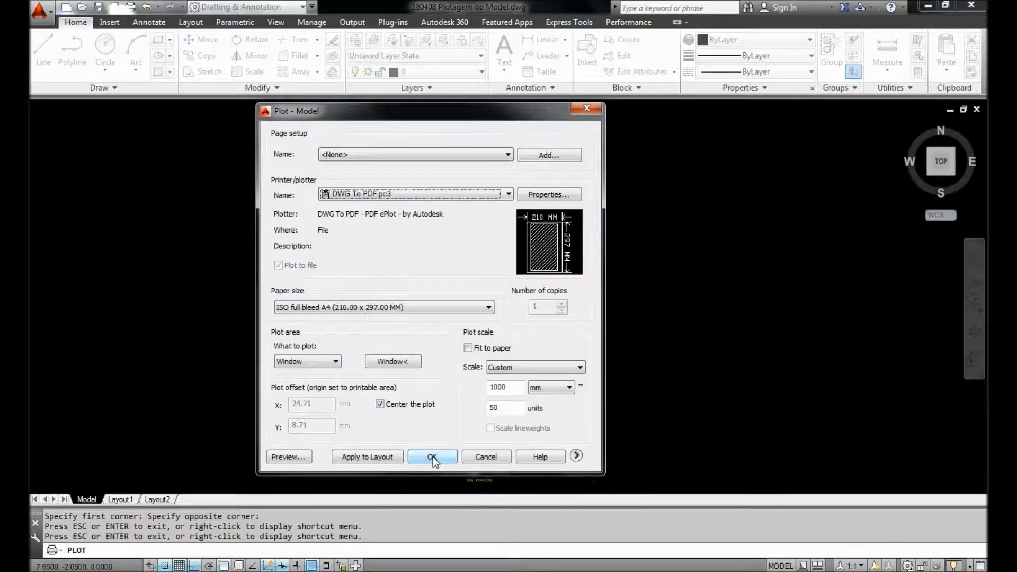
{"action": "left_click", "coordinate": [576, 456]}
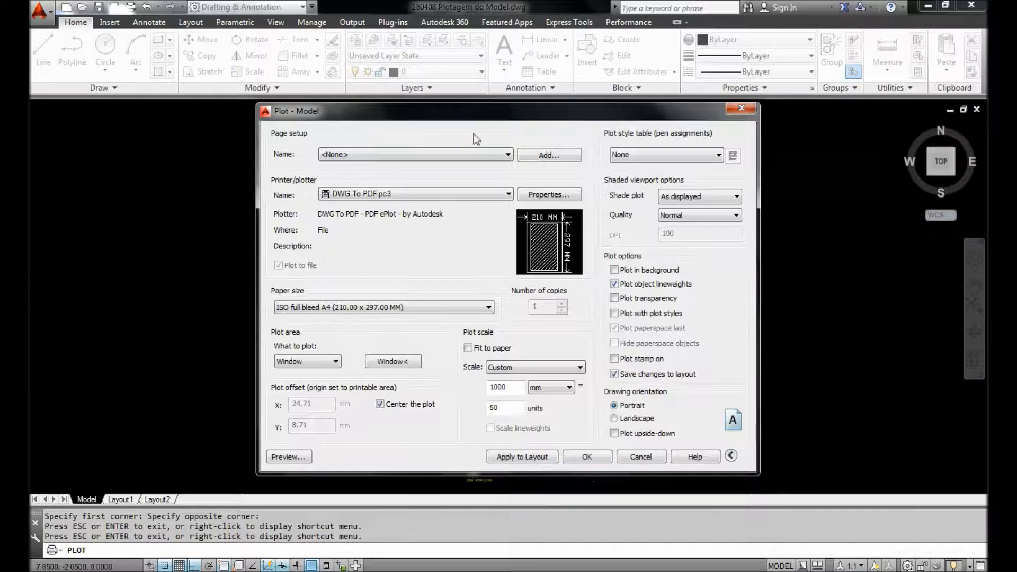
{"action": "left_click", "coordinate": [718, 155]}
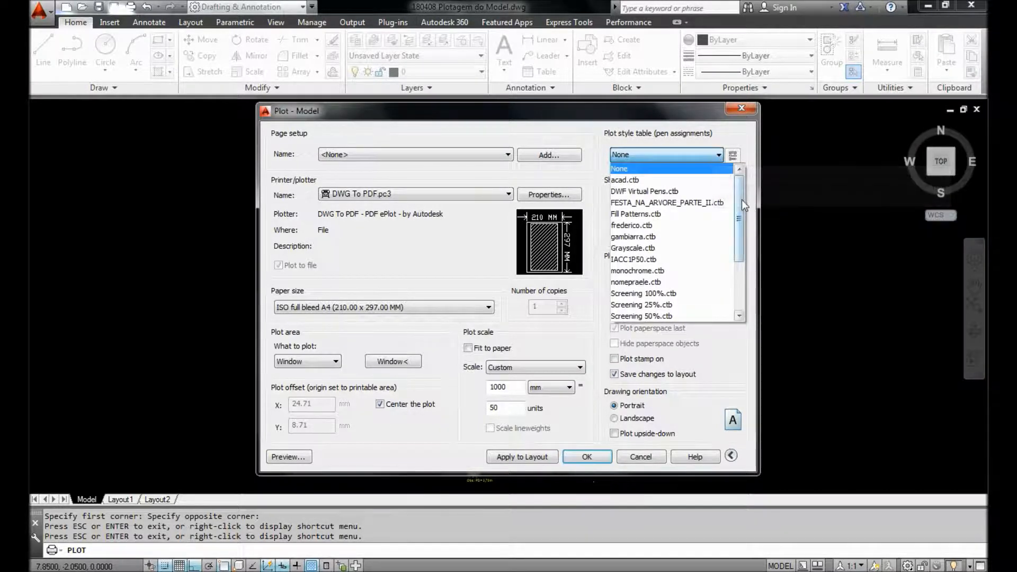
{"action": "scroll", "coordinate": [688, 239], "scroll_direction": "down", "scroll_amount": 1}
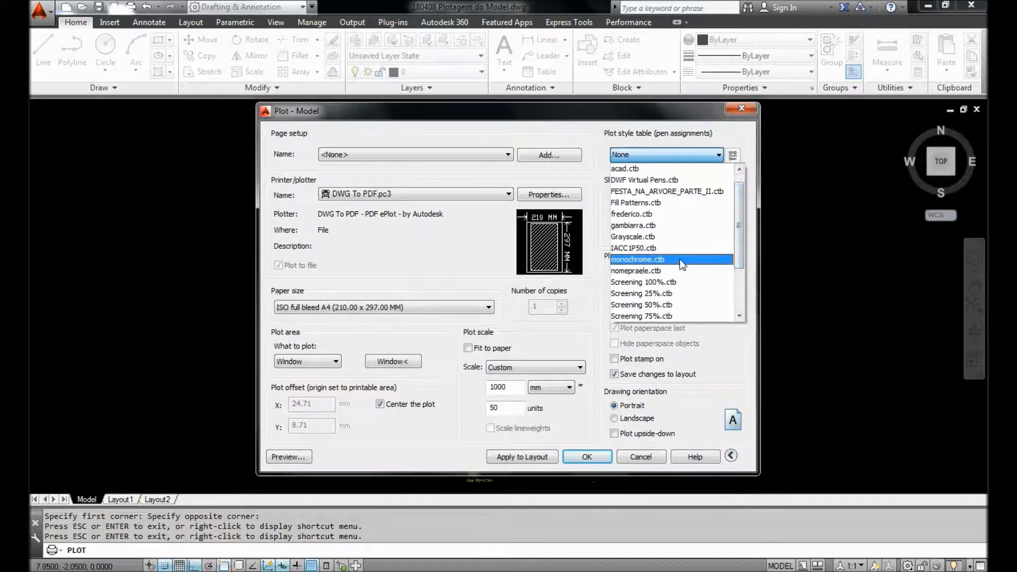
{"action": "left_click", "coordinate": [637, 259]}
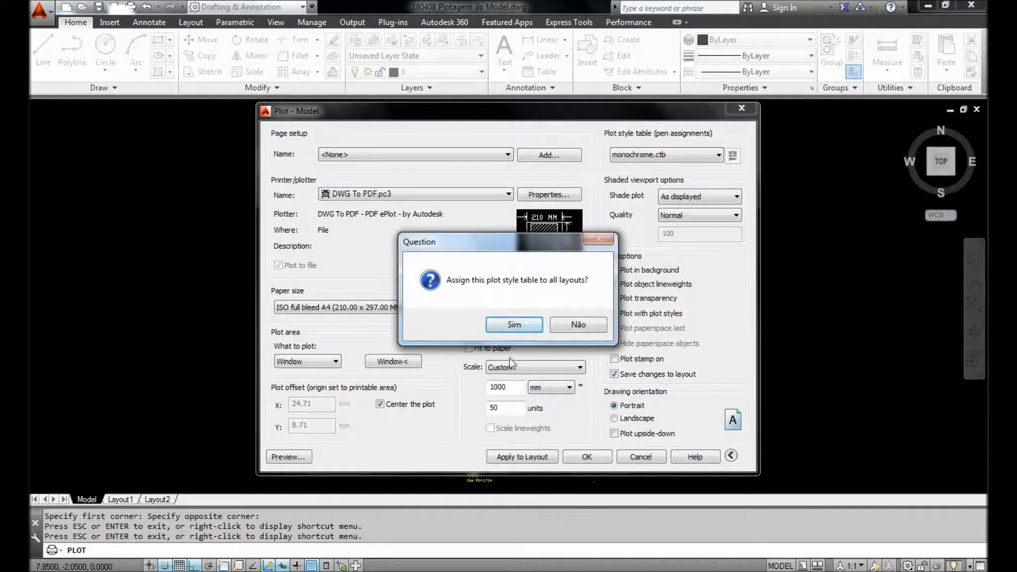
{"action": "left_click", "coordinate": [523, 330]}
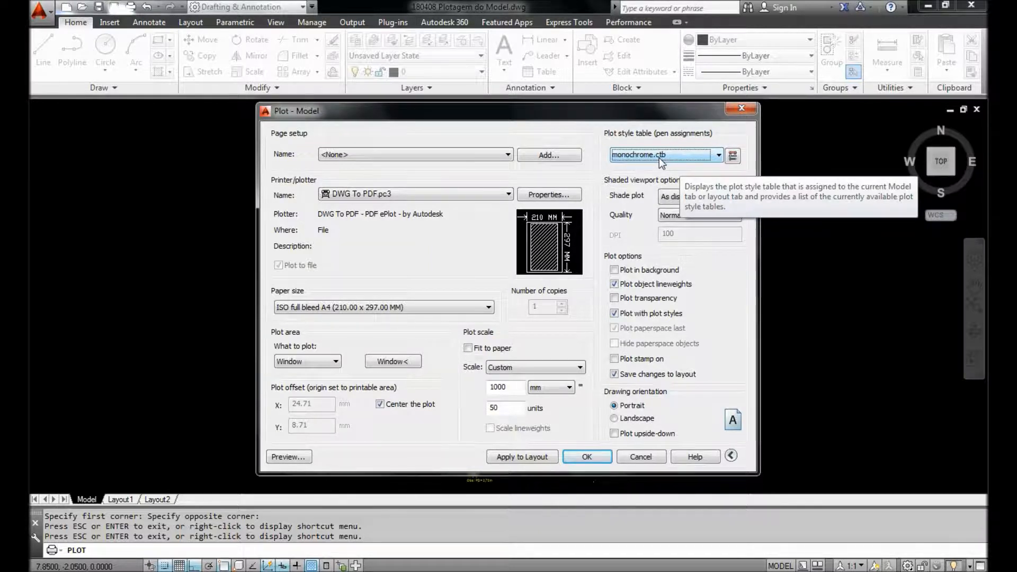
Preview the monochrome plot, examine the floor plan's lines and texts up close, and exit the preview.
{"action": "left_click", "coordinate": [289, 456]}
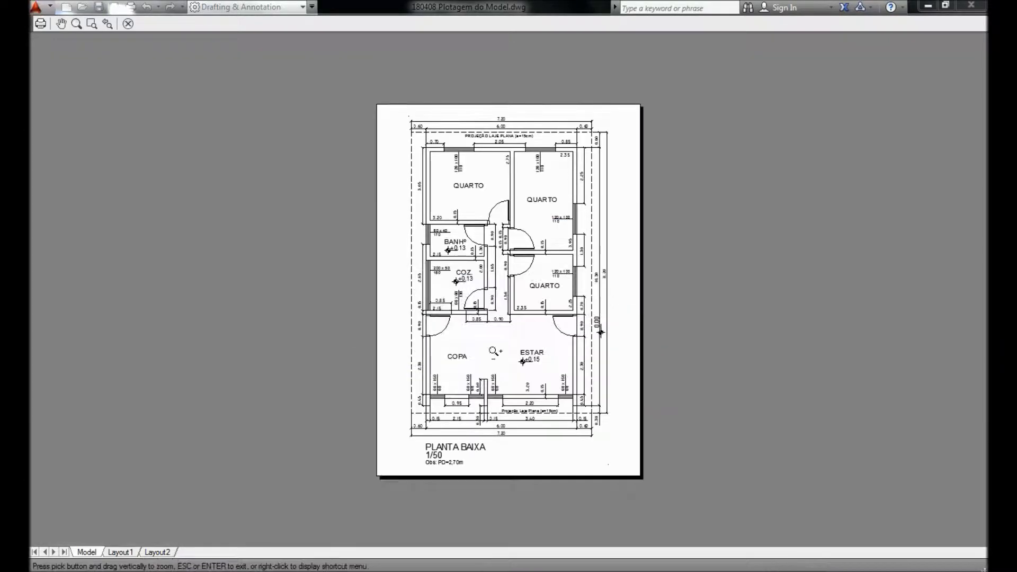
{"action": "scroll", "coordinate": [507, 309], "scroll_direction": "up", "scroll_amount": 2}
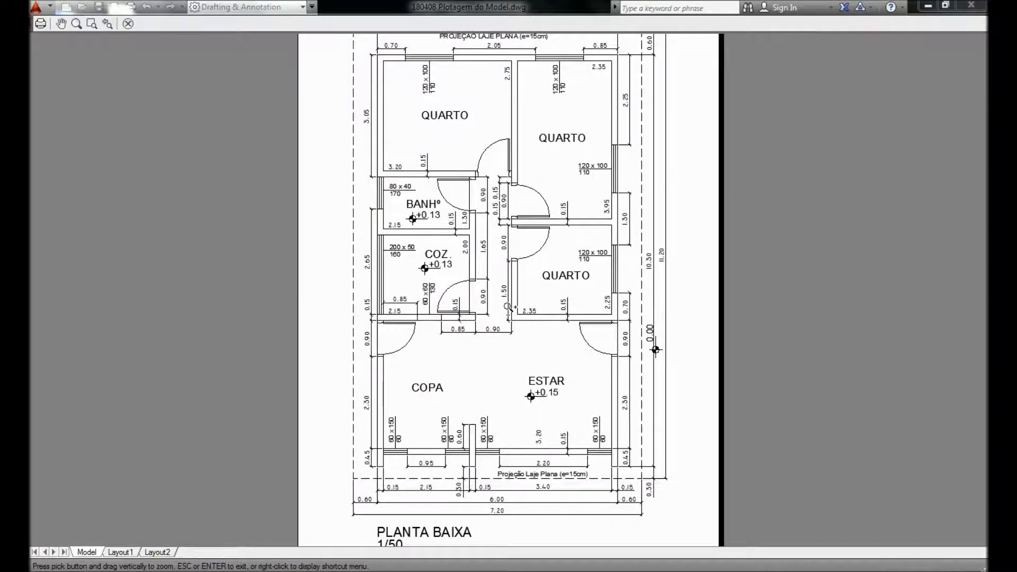
{"action": "scroll", "coordinate": [508, 306], "scroll_direction": "down", "scroll_amount": 2}
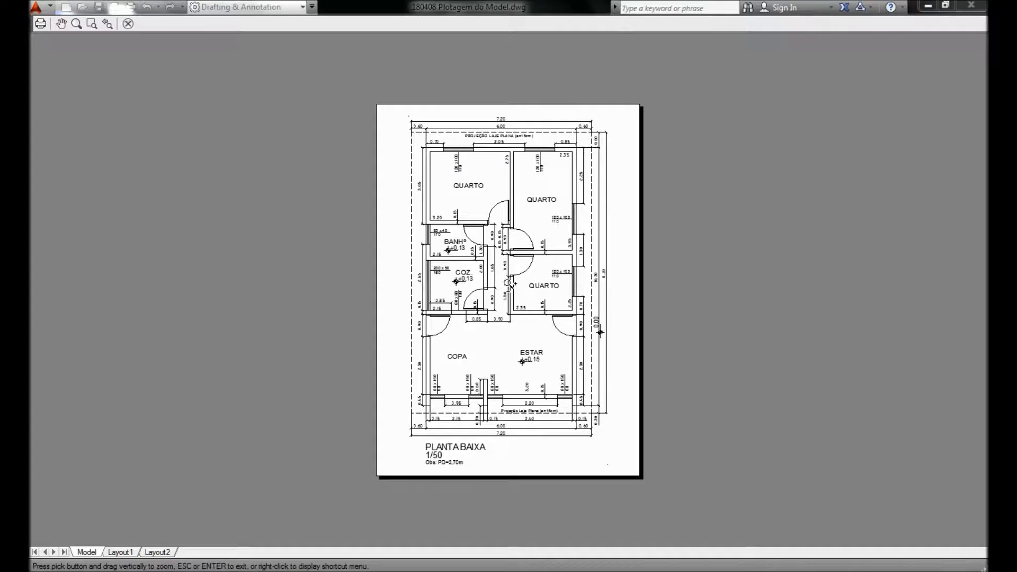
{"action": "right_click", "coordinate": [507, 284]}
{"action": "left_click", "coordinate": [502, 262]}
{"action": "scroll", "coordinate": [501, 241], "scroll_direction": "up", "scroll_amount": 6}
{"action": "scroll", "coordinate": [501, 238], "scroll_direction": "up", "scroll_amount": 2}
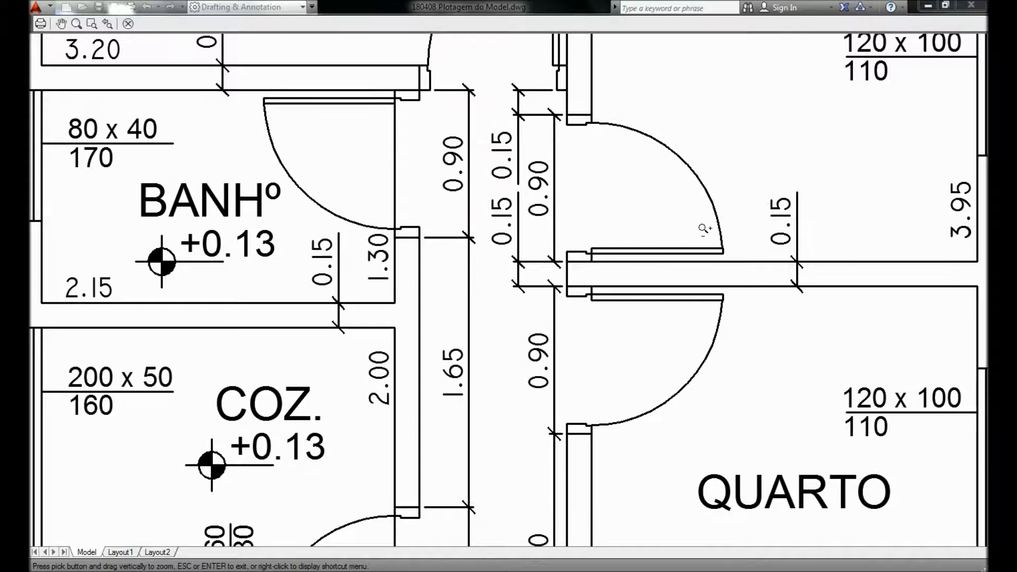
{"action": "scroll", "coordinate": [561, 207], "scroll_direction": "down", "scroll_amount": 10}
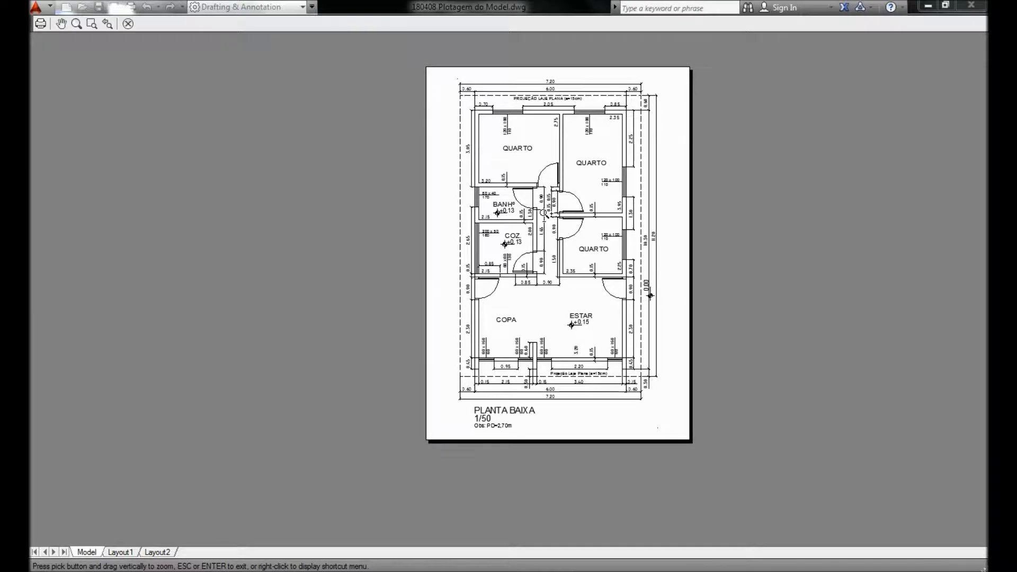
{"action": "right_click", "coordinate": [543, 214]}
{"action": "left_click", "coordinate": [553, 219]}
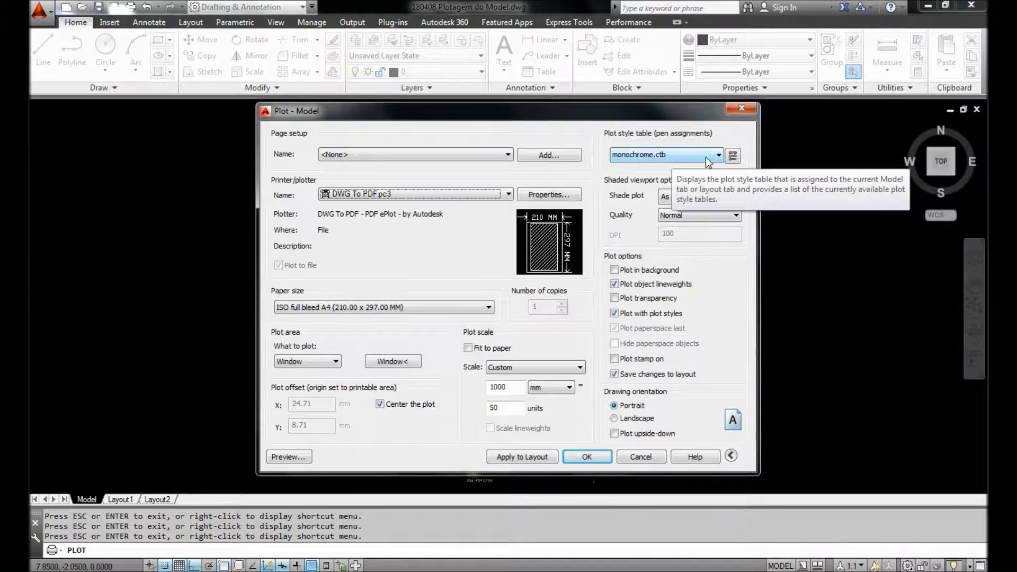
{"action": "left_click", "coordinate": [731, 456]}
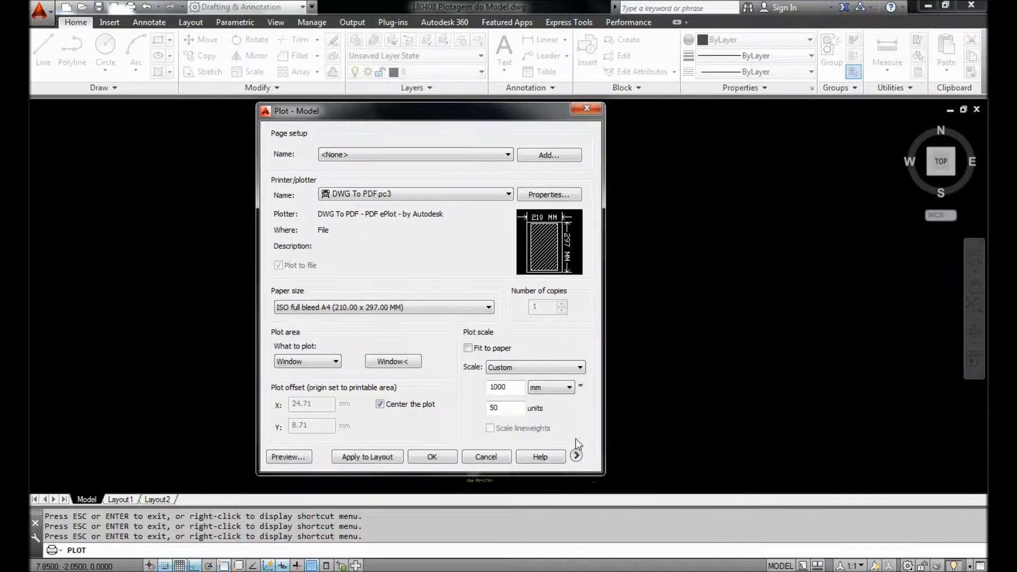
{"action": "left_click", "coordinate": [576, 455]}
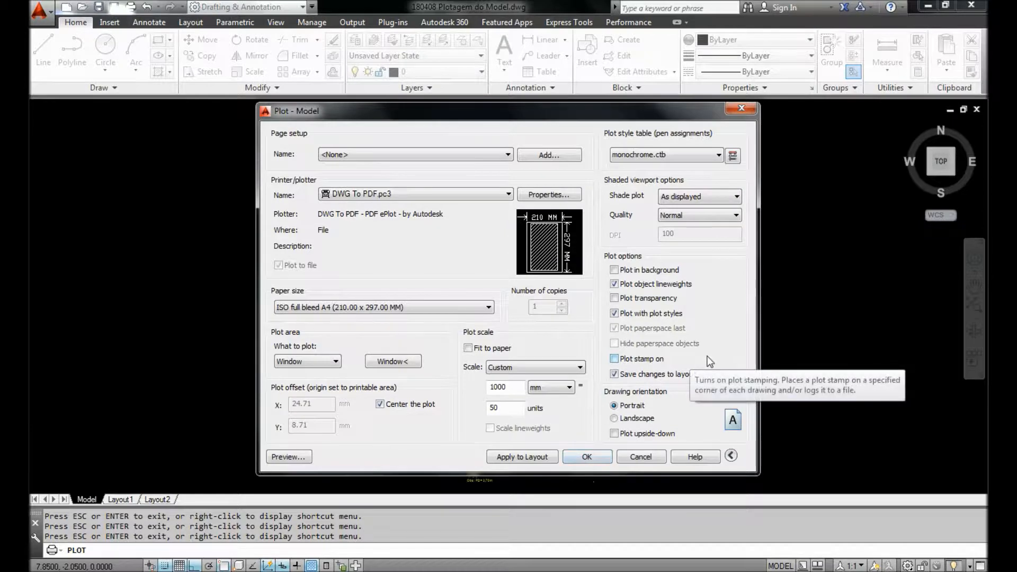
{"action": "left_click", "coordinate": [731, 455]}
Plot the floor plan to PDF, saving it on the Desktop as 180408 Plotagem do Model-Model.pdf.
{"action": "left_click", "coordinate": [453, 460]}
{"action": "left_click_drag", "start_coordinate": [372, 16], "coordinate": [580, 105]}
{"action": "left_click", "coordinate": [315, 355]}
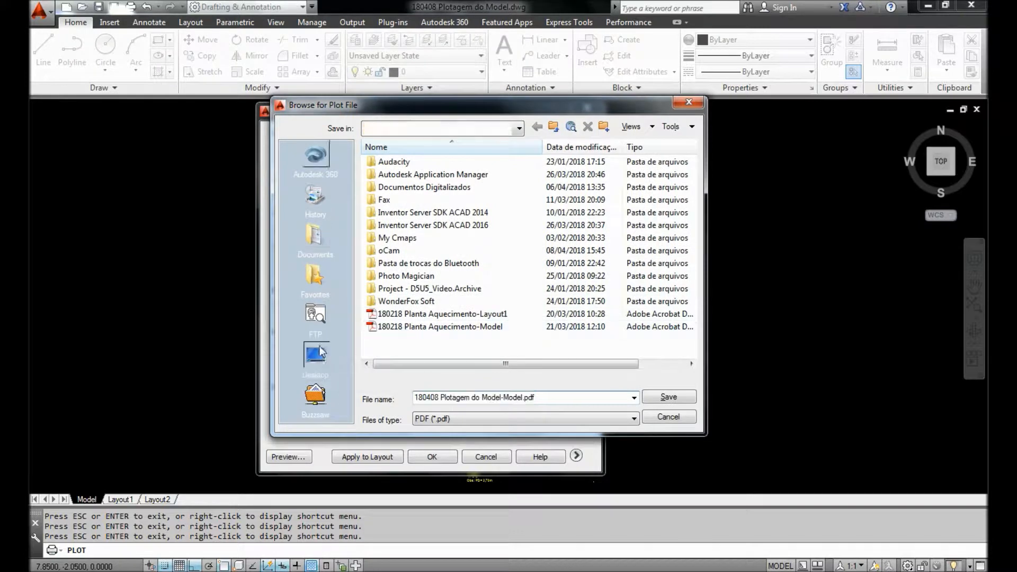
{"action": "left_click", "coordinate": [537, 395]}
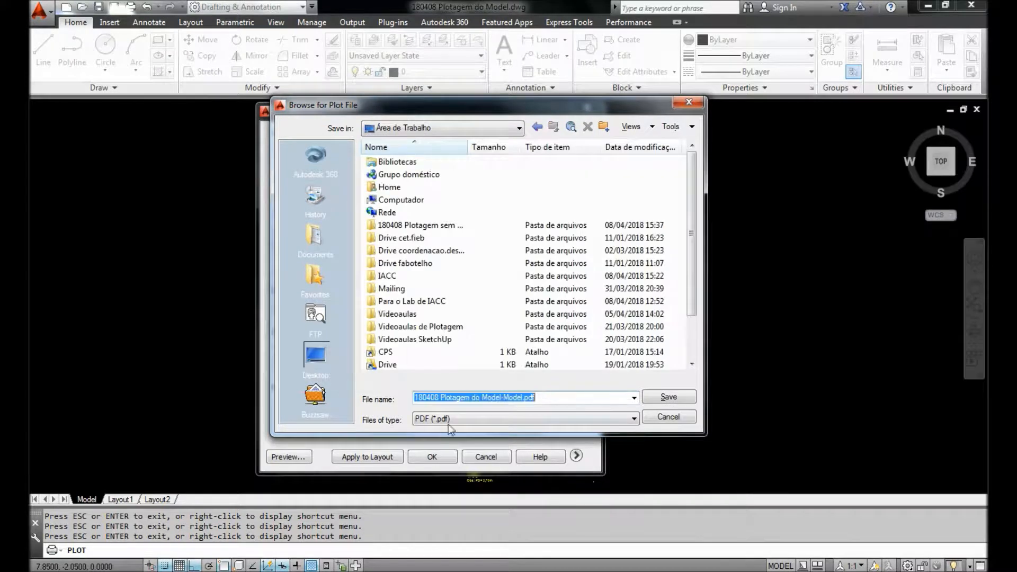
{"action": "left_click", "coordinate": [655, 397]}
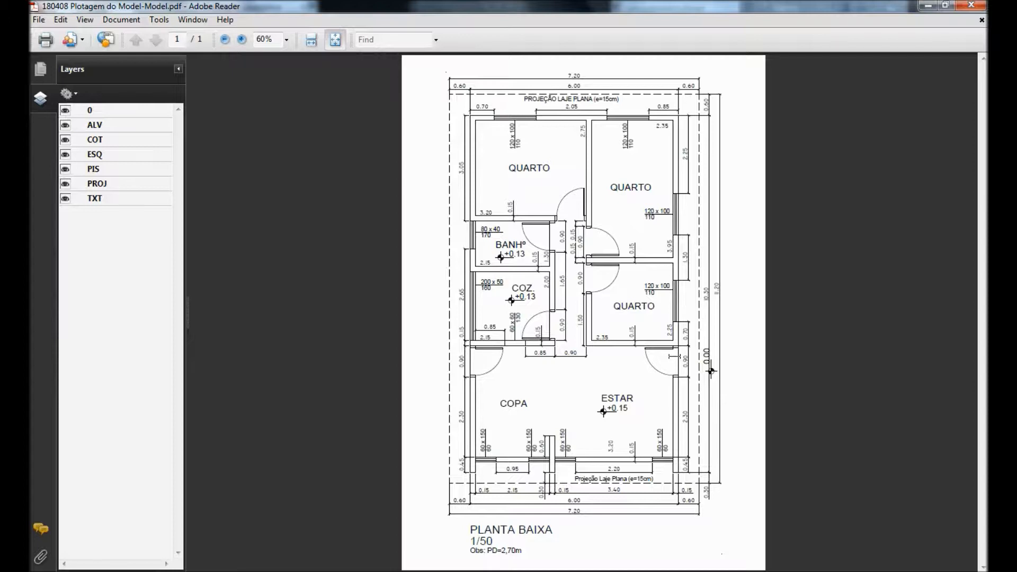
In Adobe Reader, hide and restore the COT, ESQ, PIS, PROJ and ALV layers in turn to check the plotted PDF, and close it.
{"action": "left_click", "coordinate": [65, 140]}
{"action": "left_click", "coordinate": [65, 140]}
{"action": "left_click", "coordinate": [65, 155]}
{"action": "left_click", "coordinate": [65, 154]}
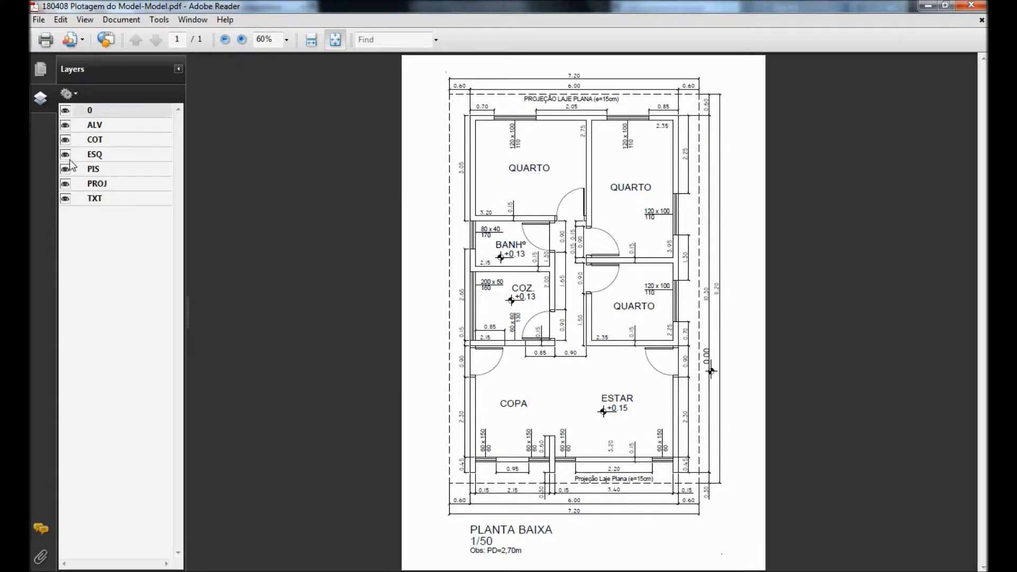
{"action": "left_click", "coordinate": [64, 171]}
{"action": "left_click", "coordinate": [65, 171]}
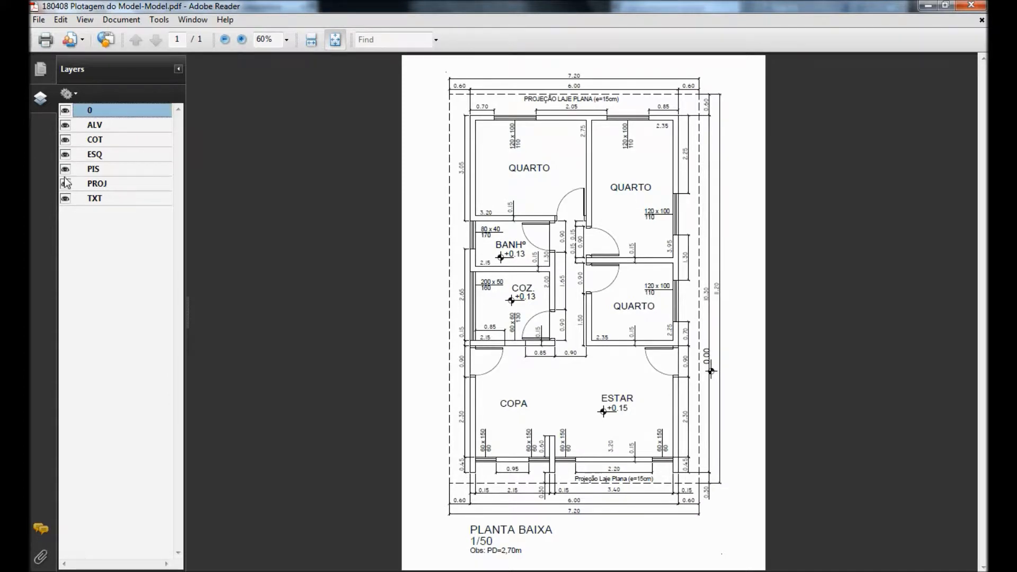
{"action": "left_click", "coordinate": [65, 184]}
{"action": "left_click", "coordinate": [65, 184]}
{"action": "left_click", "coordinate": [65, 125]}
{"action": "left_click", "coordinate": [65, 125]}
{"action": "left_click", "coordinate": [972, 6]}
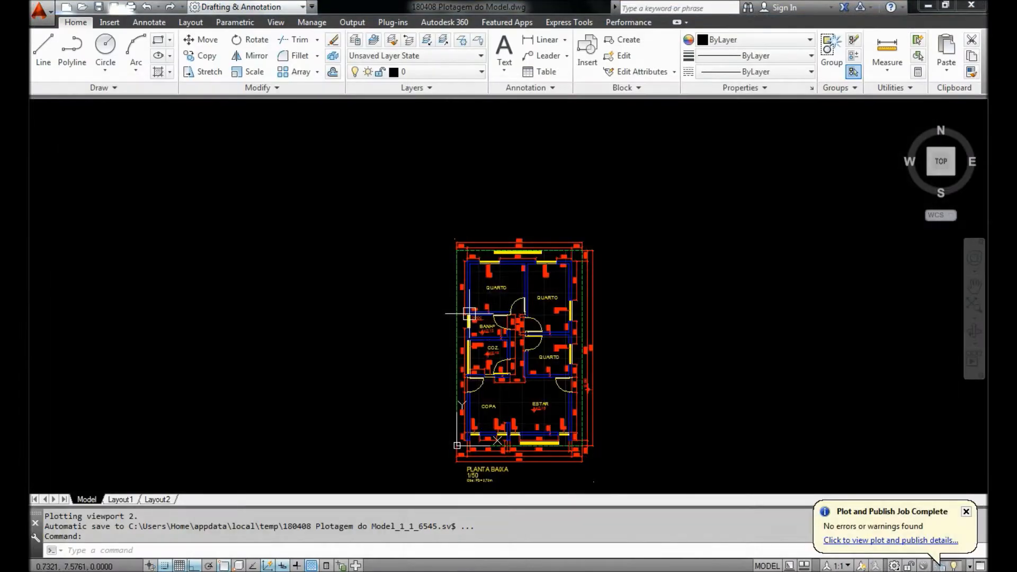